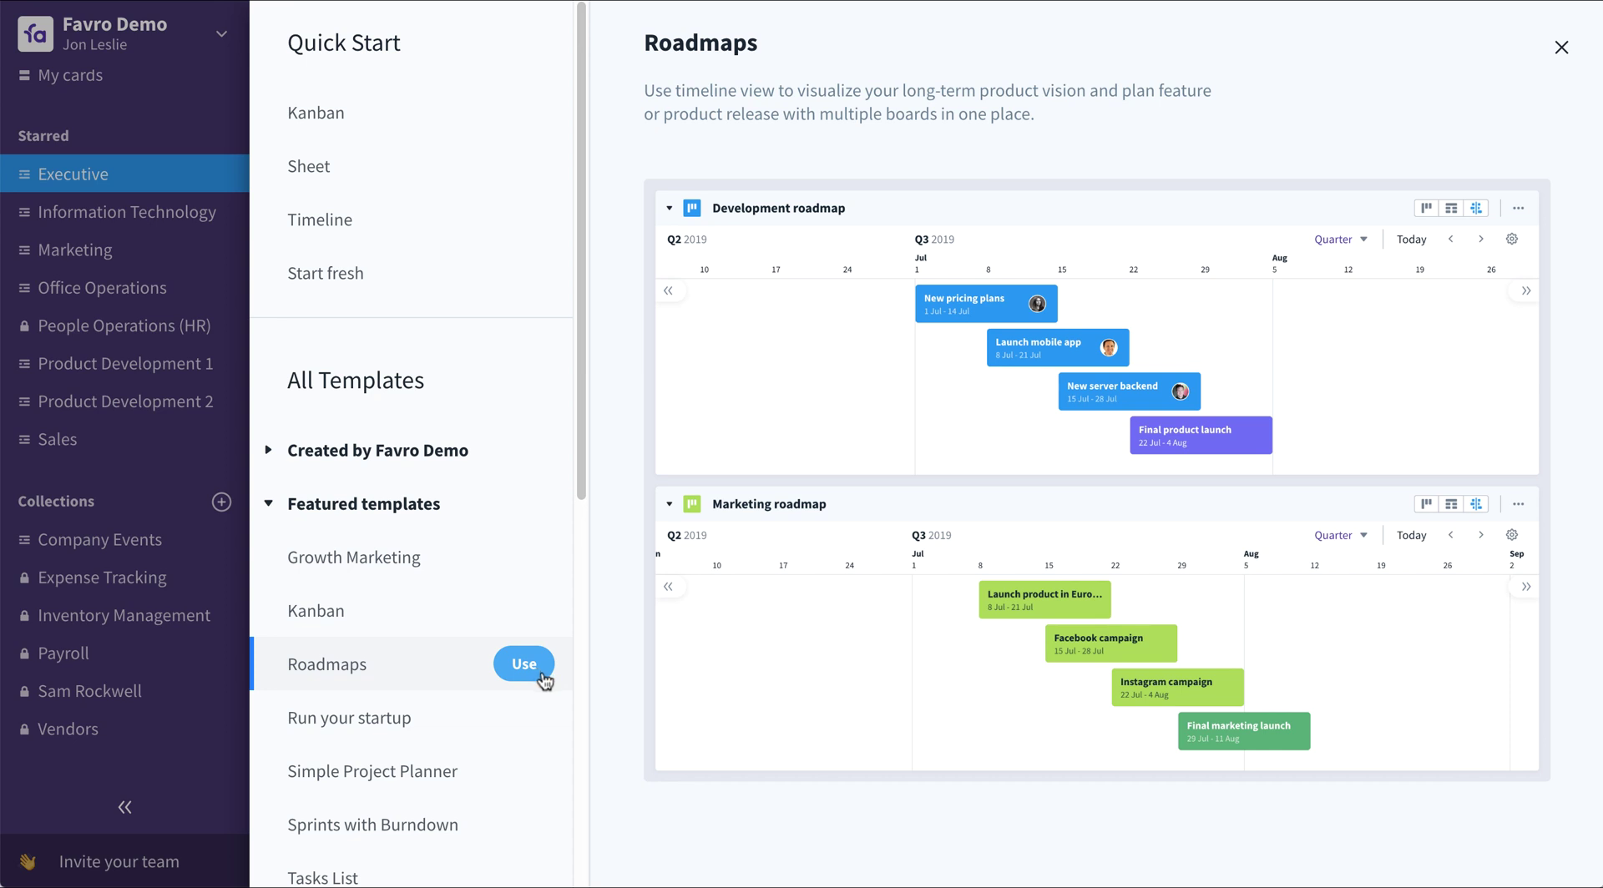
Create a collection from the Roadmaps template and set its visibility to Organization.
click(540, 675)
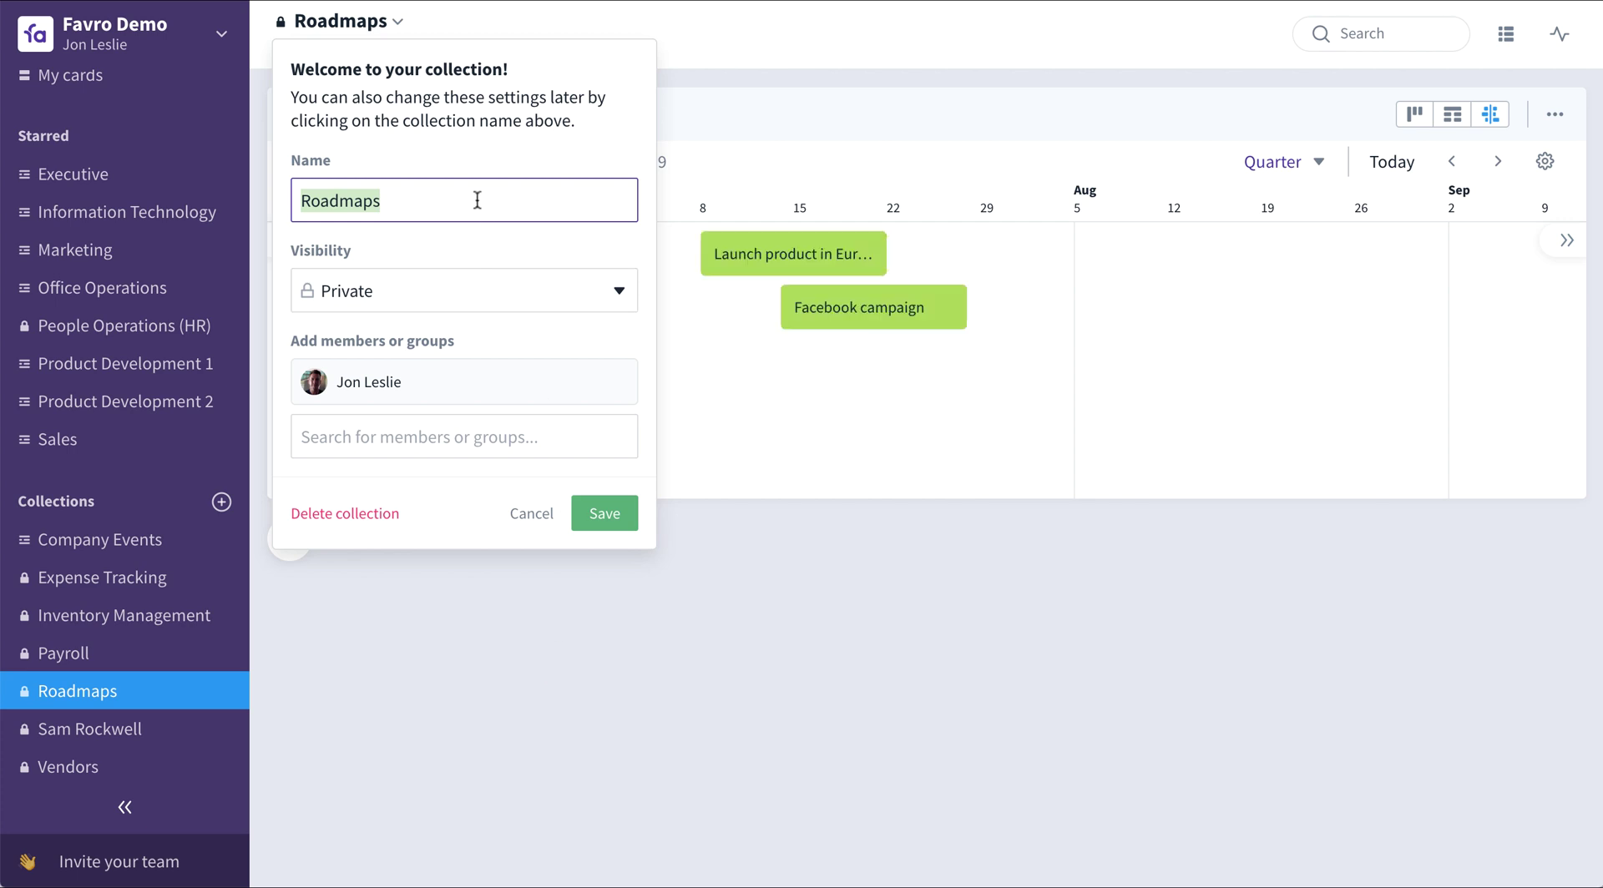
click(471, 197)
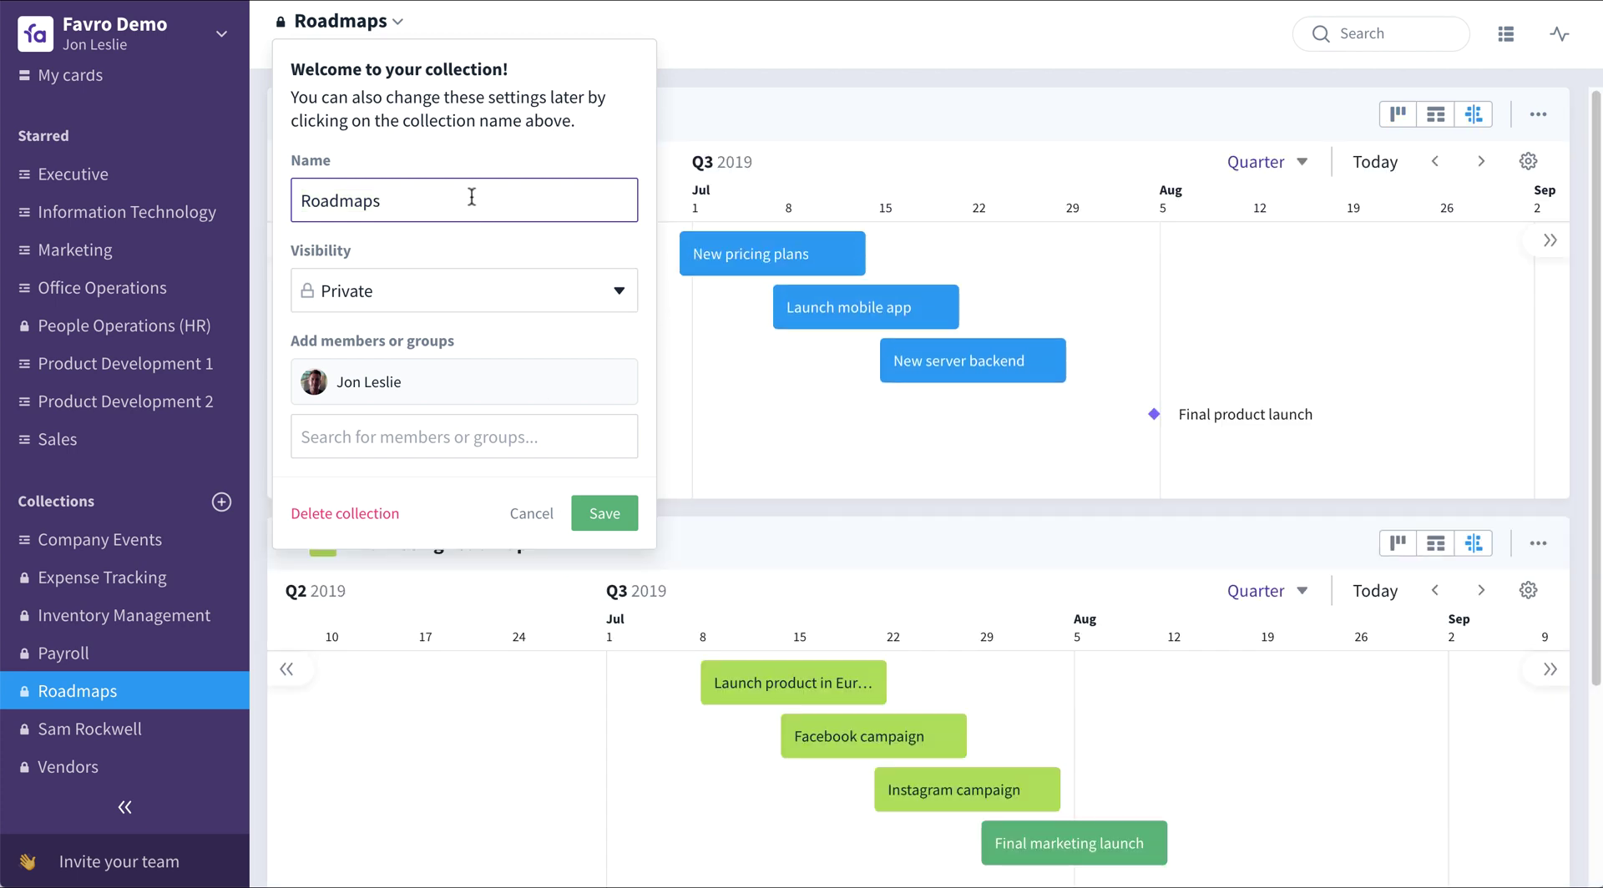
click(619, 293)
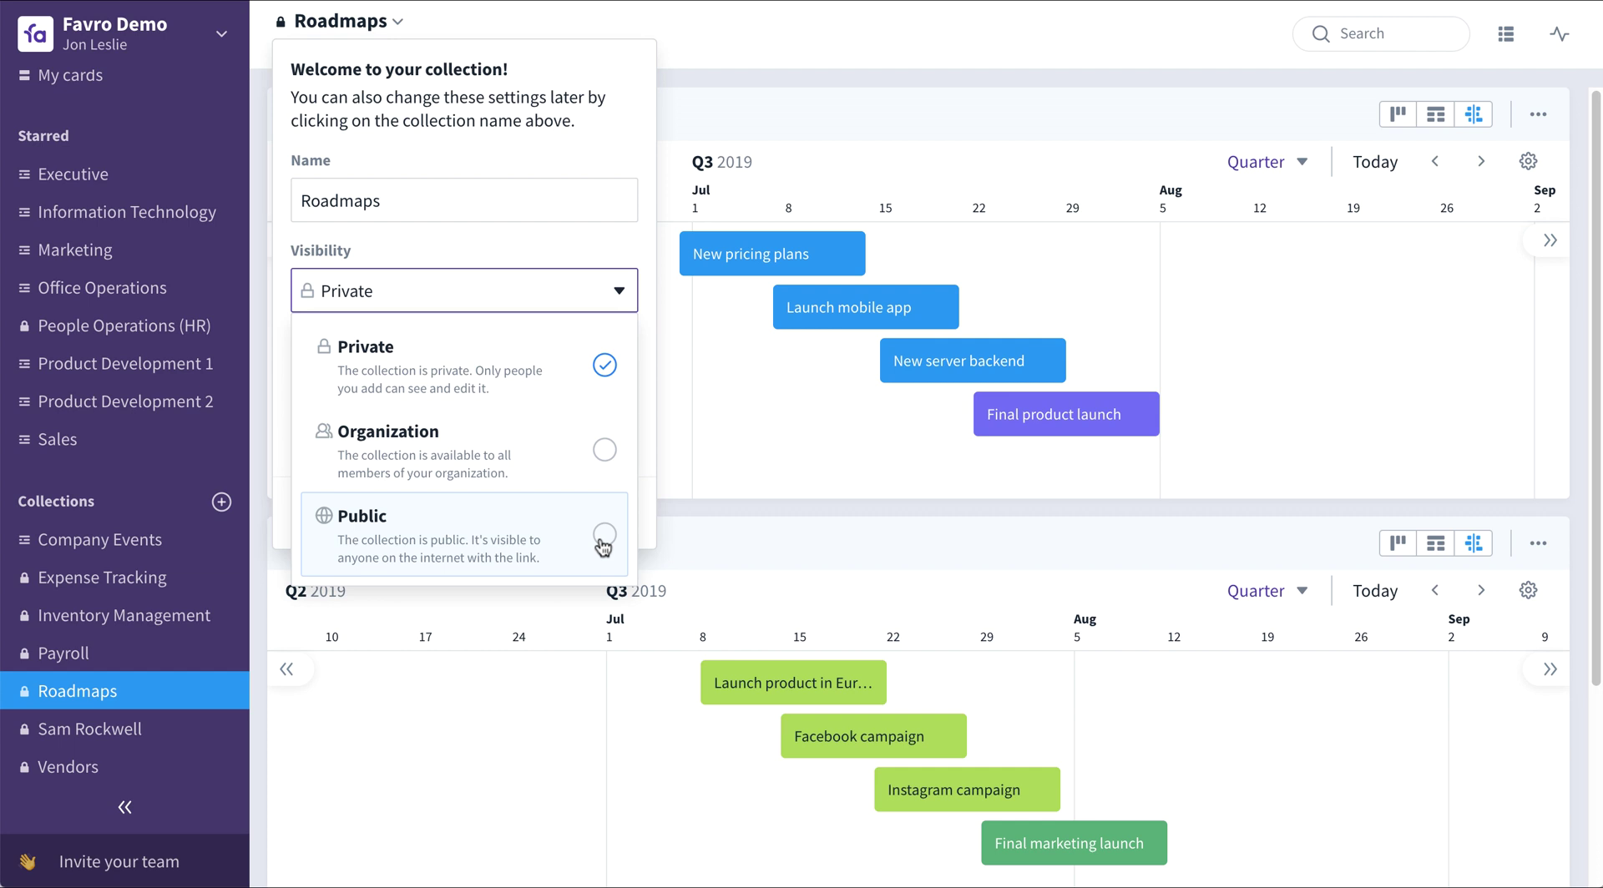
click(607, 465)
click(607, 390)
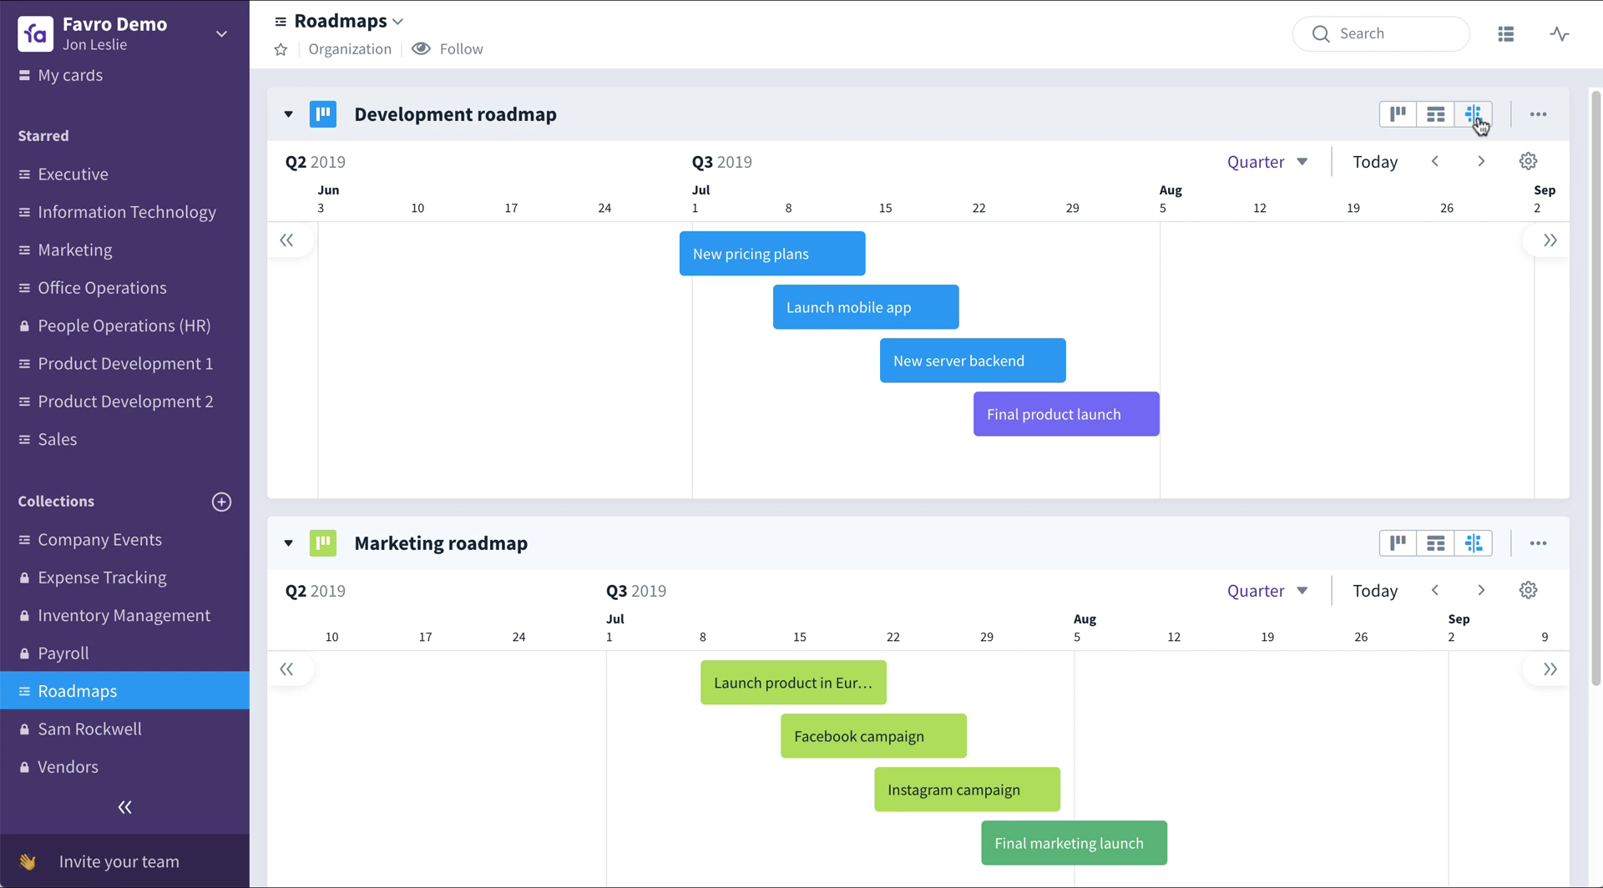
click(1399, 115)
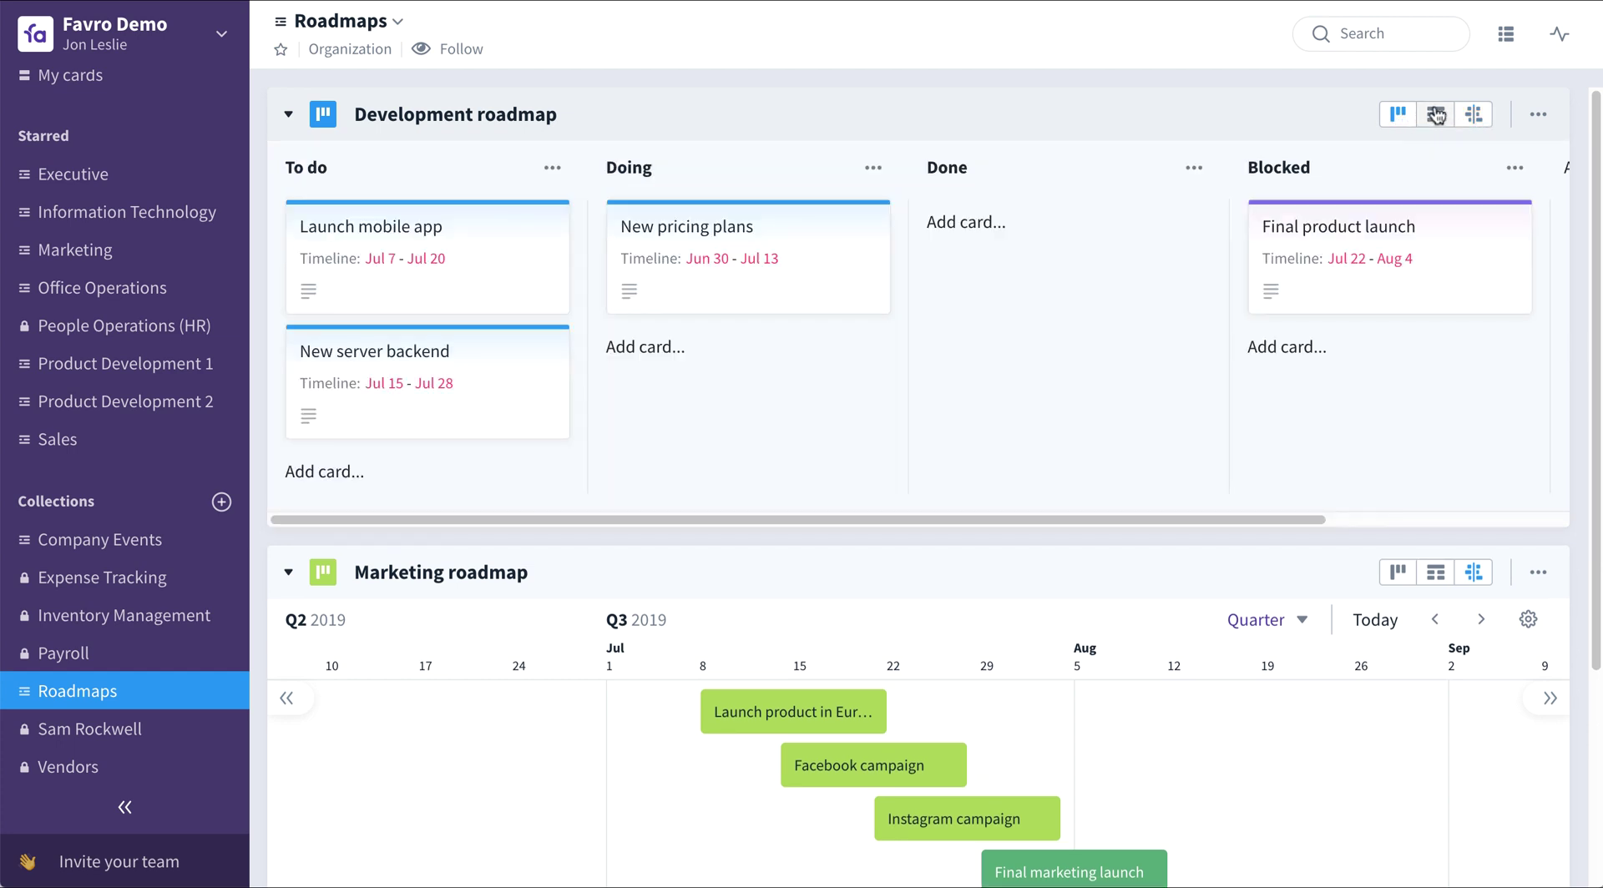
click(1436, 115)
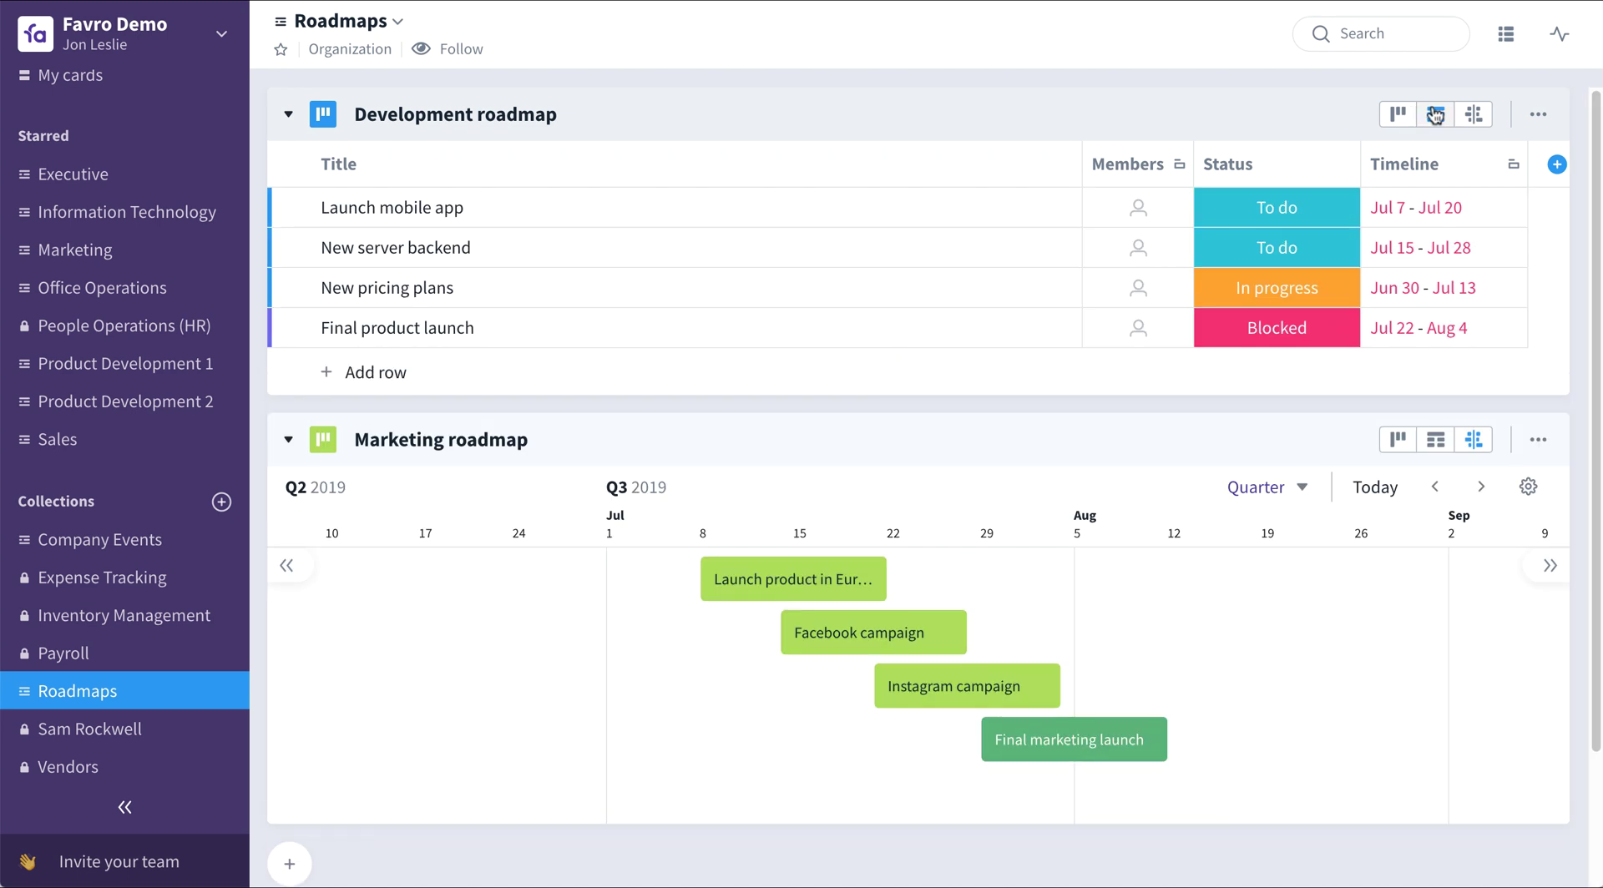
click(1474, 115)
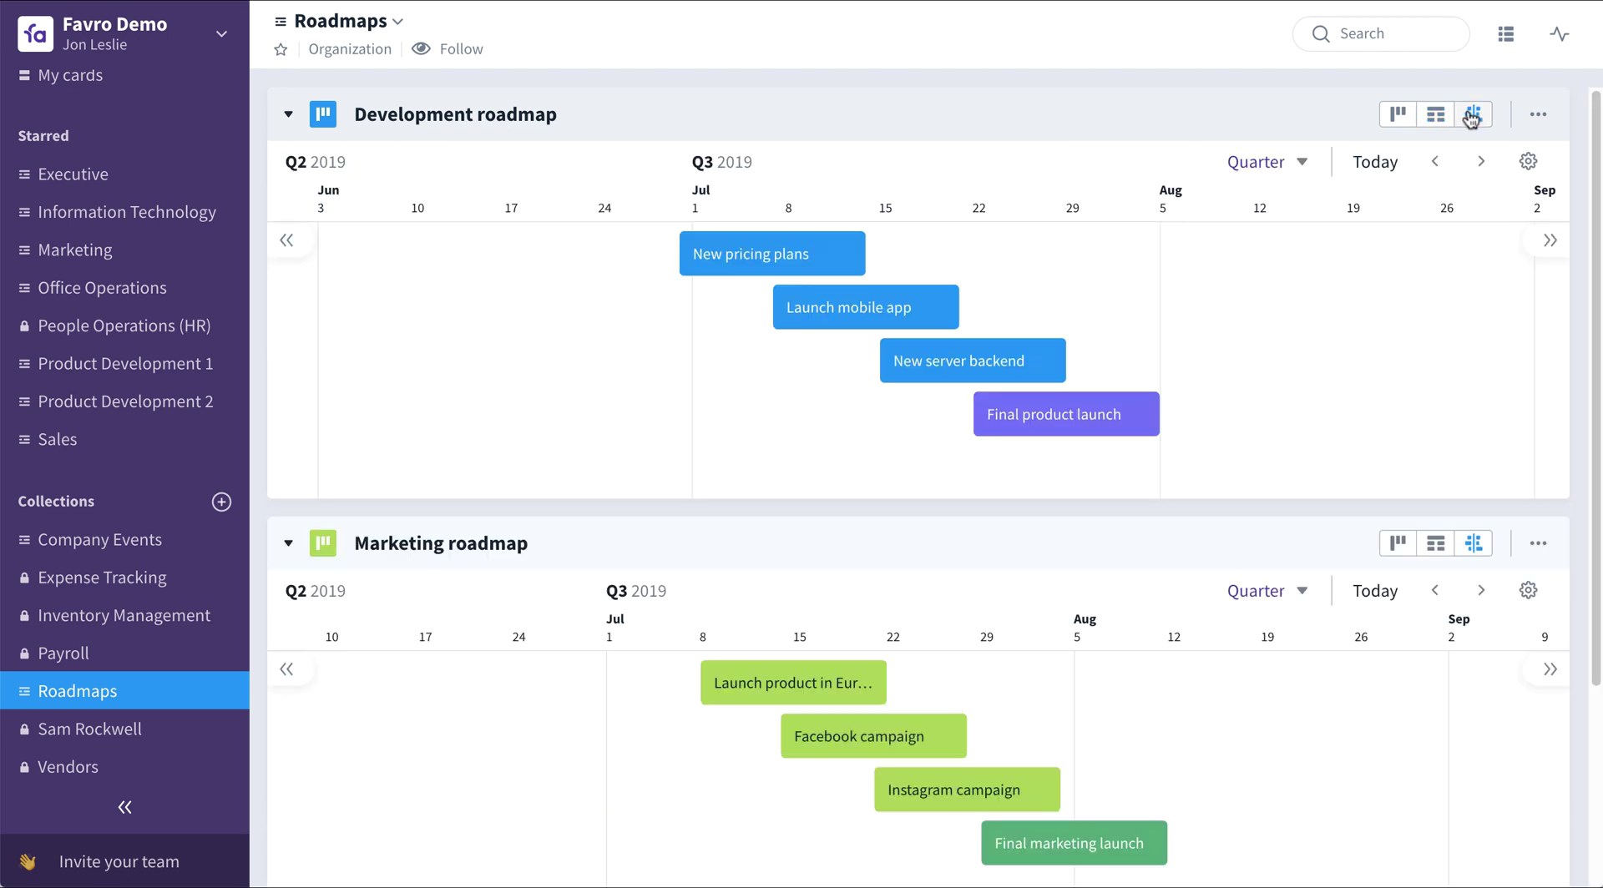
Reschedule the New pricing plans bar to run from 1 Jul to early August.
mouse_move(809, 253)
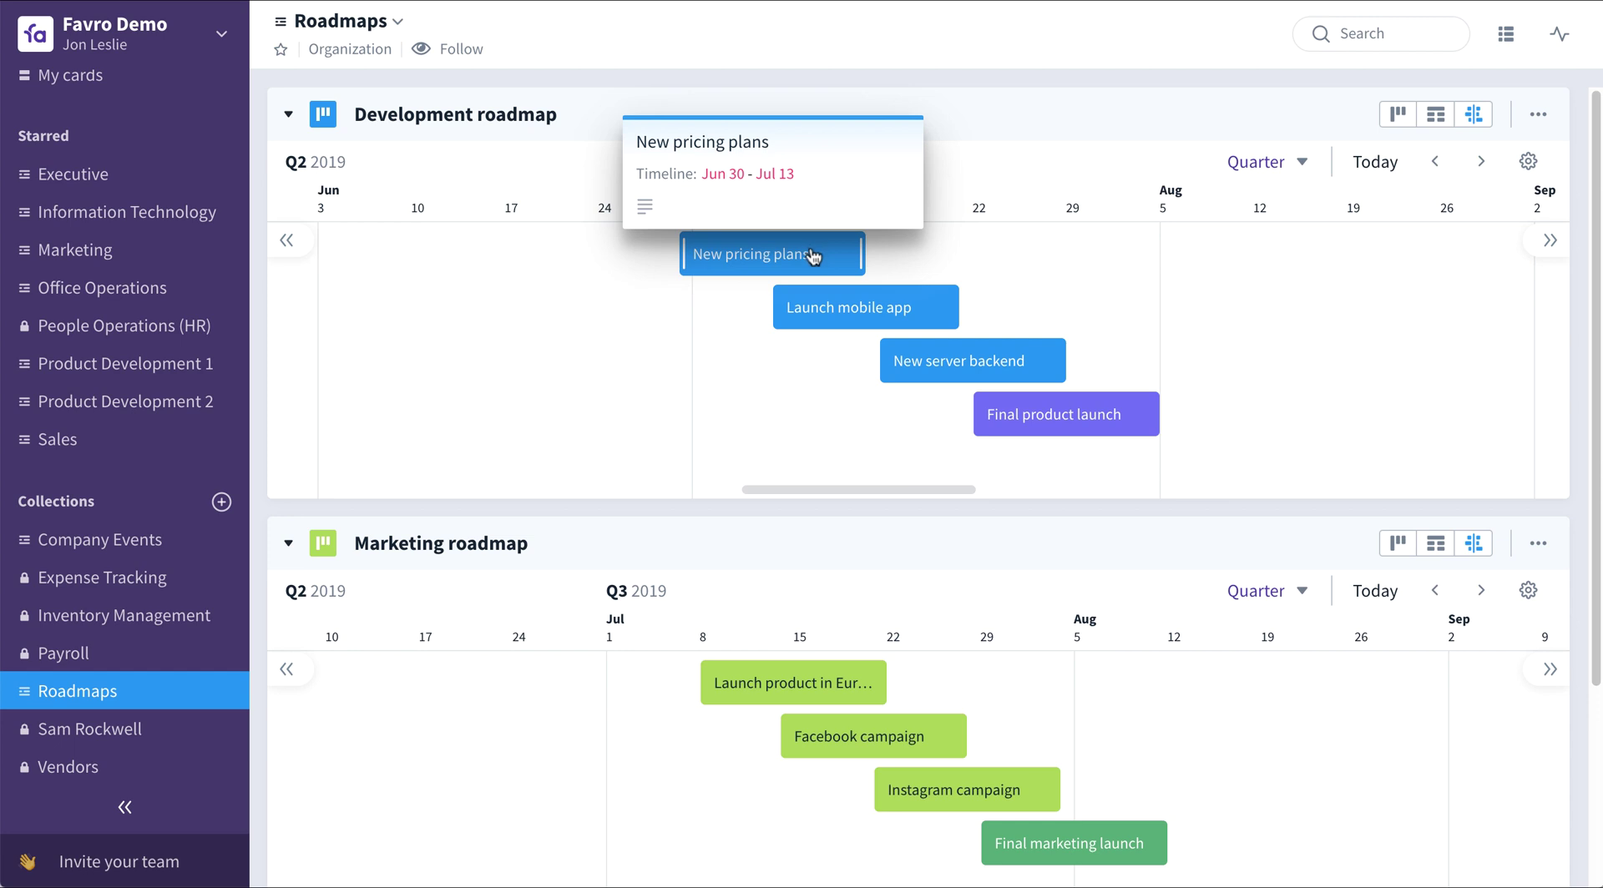
drag(860, 253, 1149, 255)
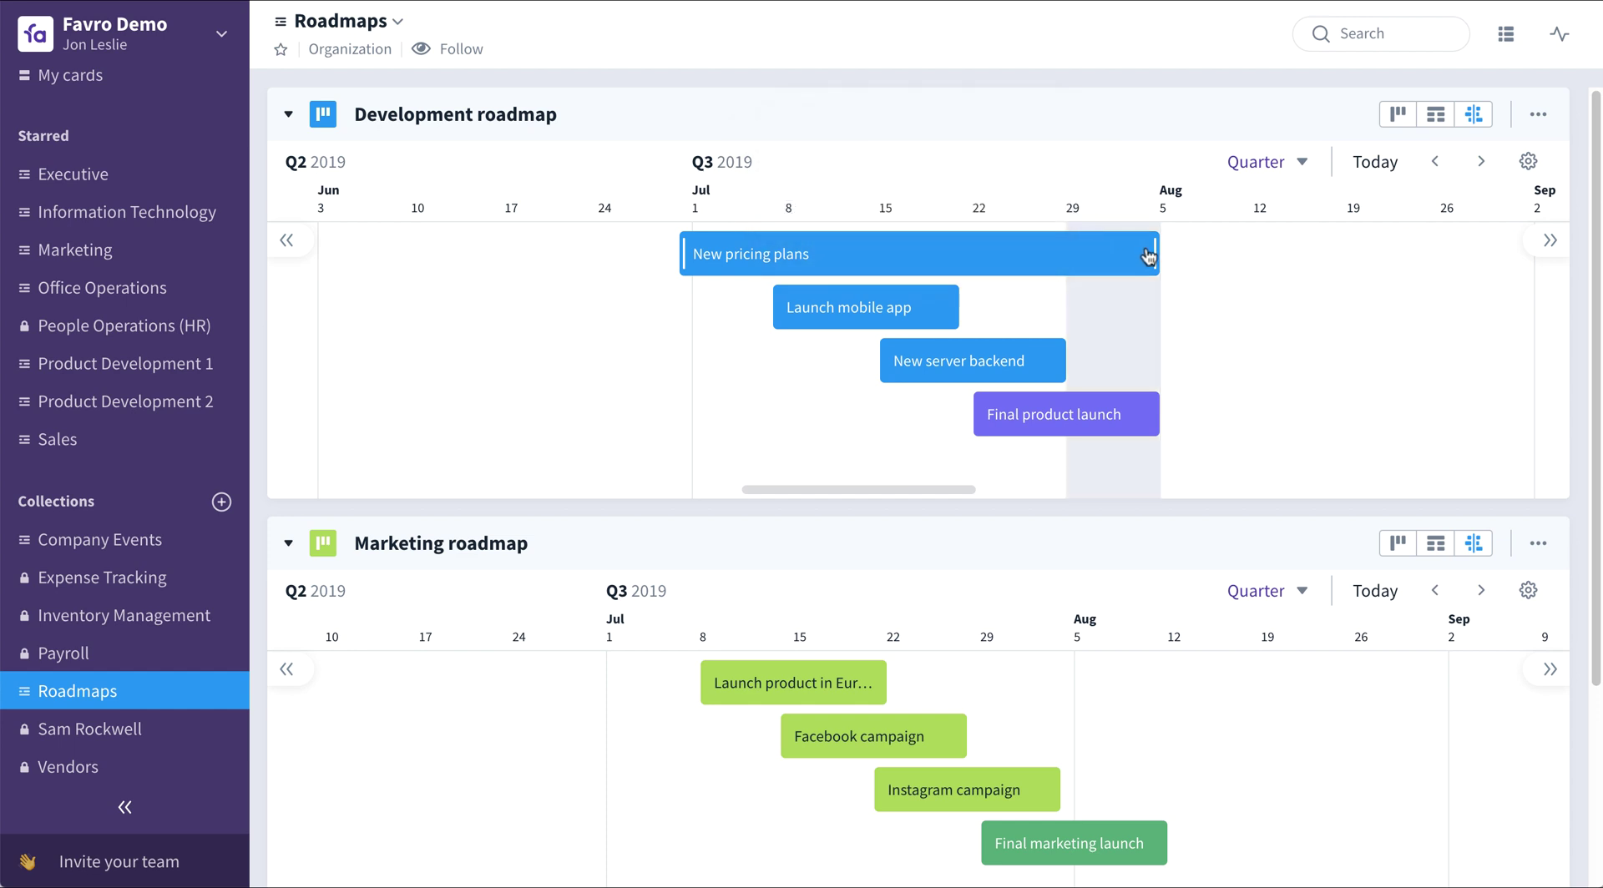
mouse_move(837, 266)
mouse_down()
mouse_move(1139, 258)
mouse_move(838, 259)
mouse_up()
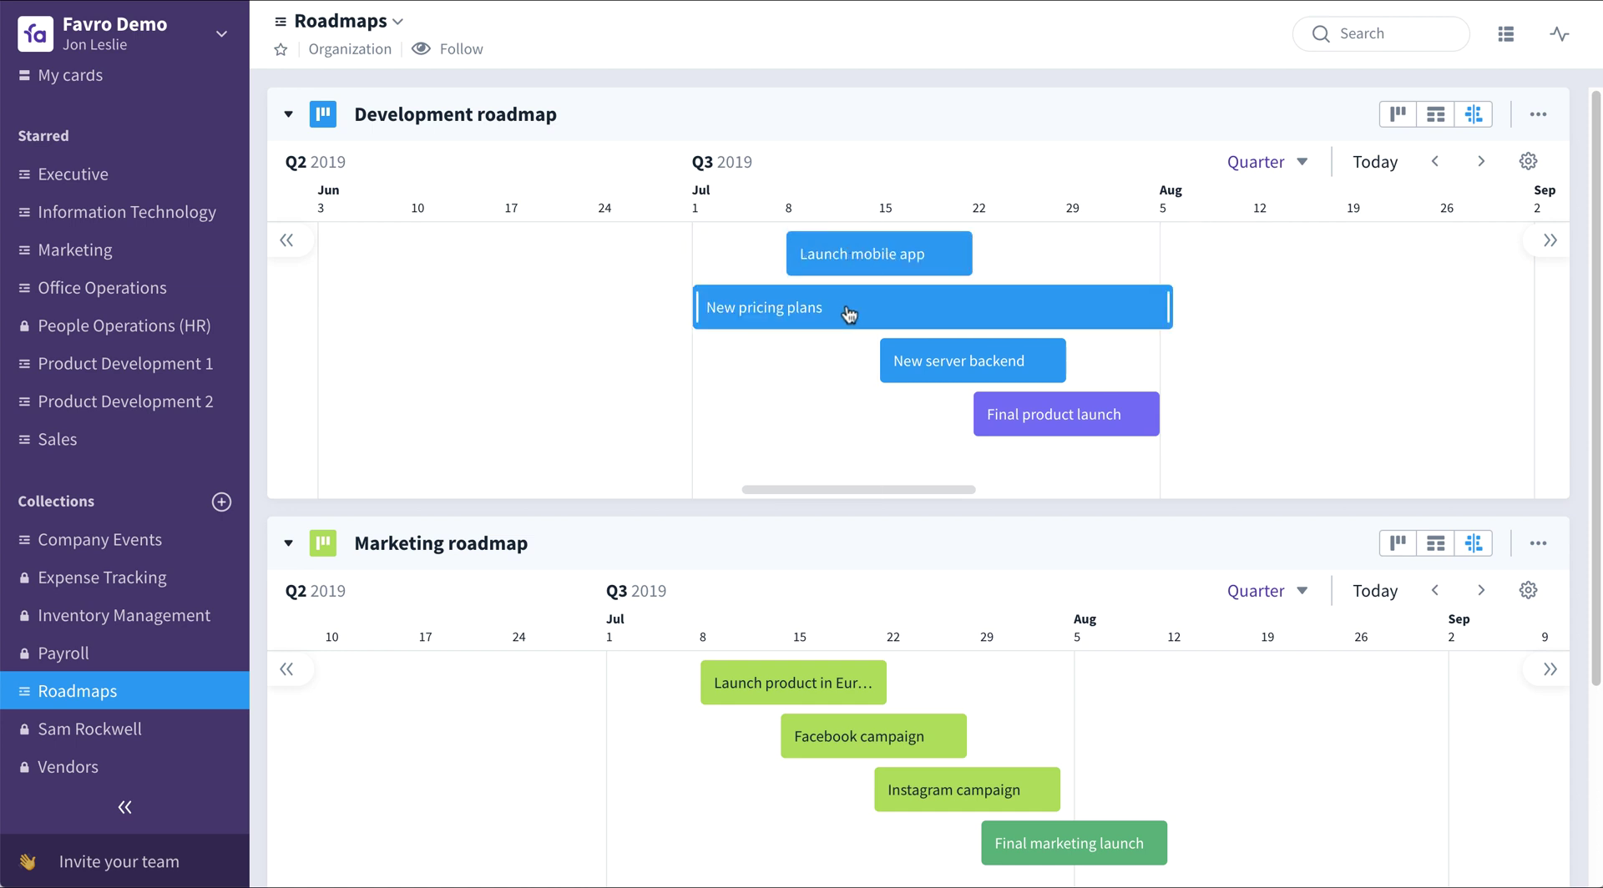
Change the New pricing plans card's colour to teal.
click(844, 310)
click(940, 368)
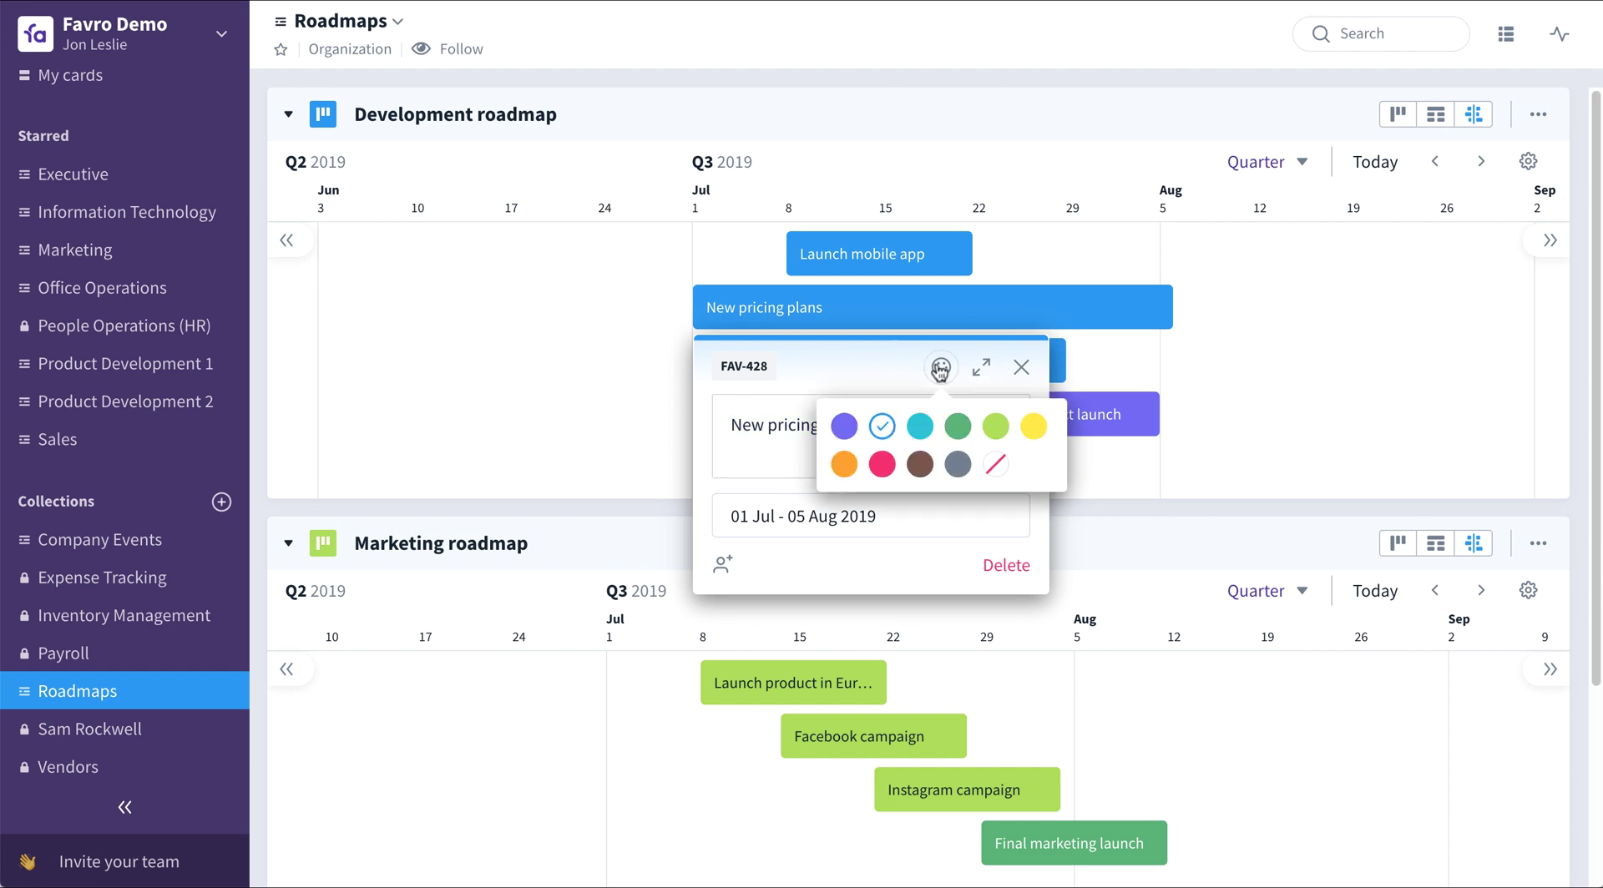
click(922, 429)
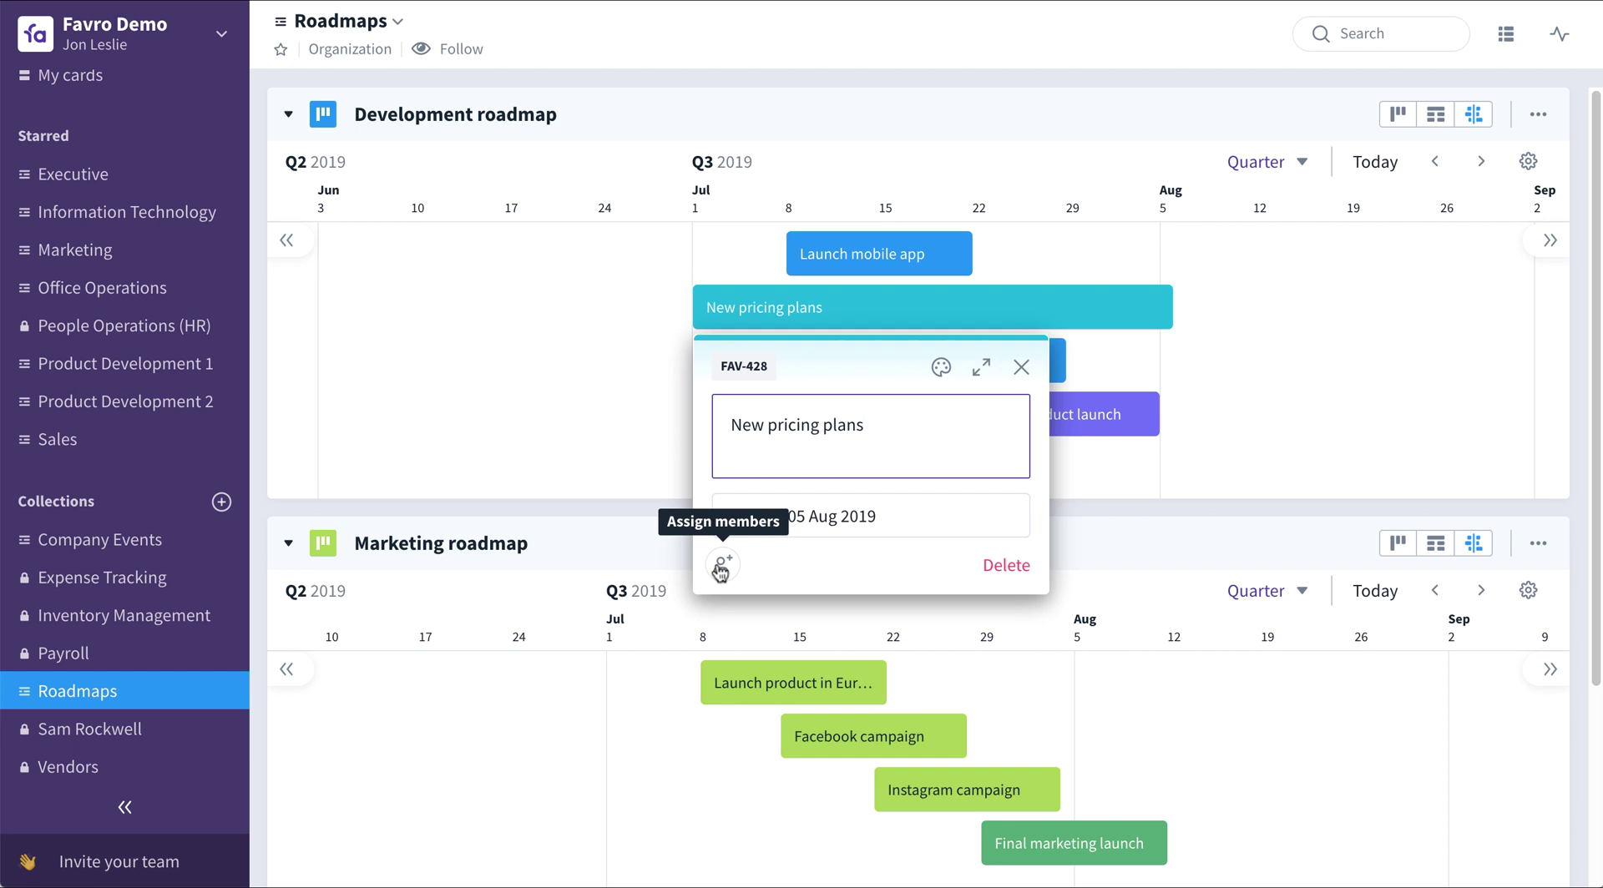
click(845, 250)
View the full Launch mobile app card, then bring up the timeline display options.
click(846, 252)
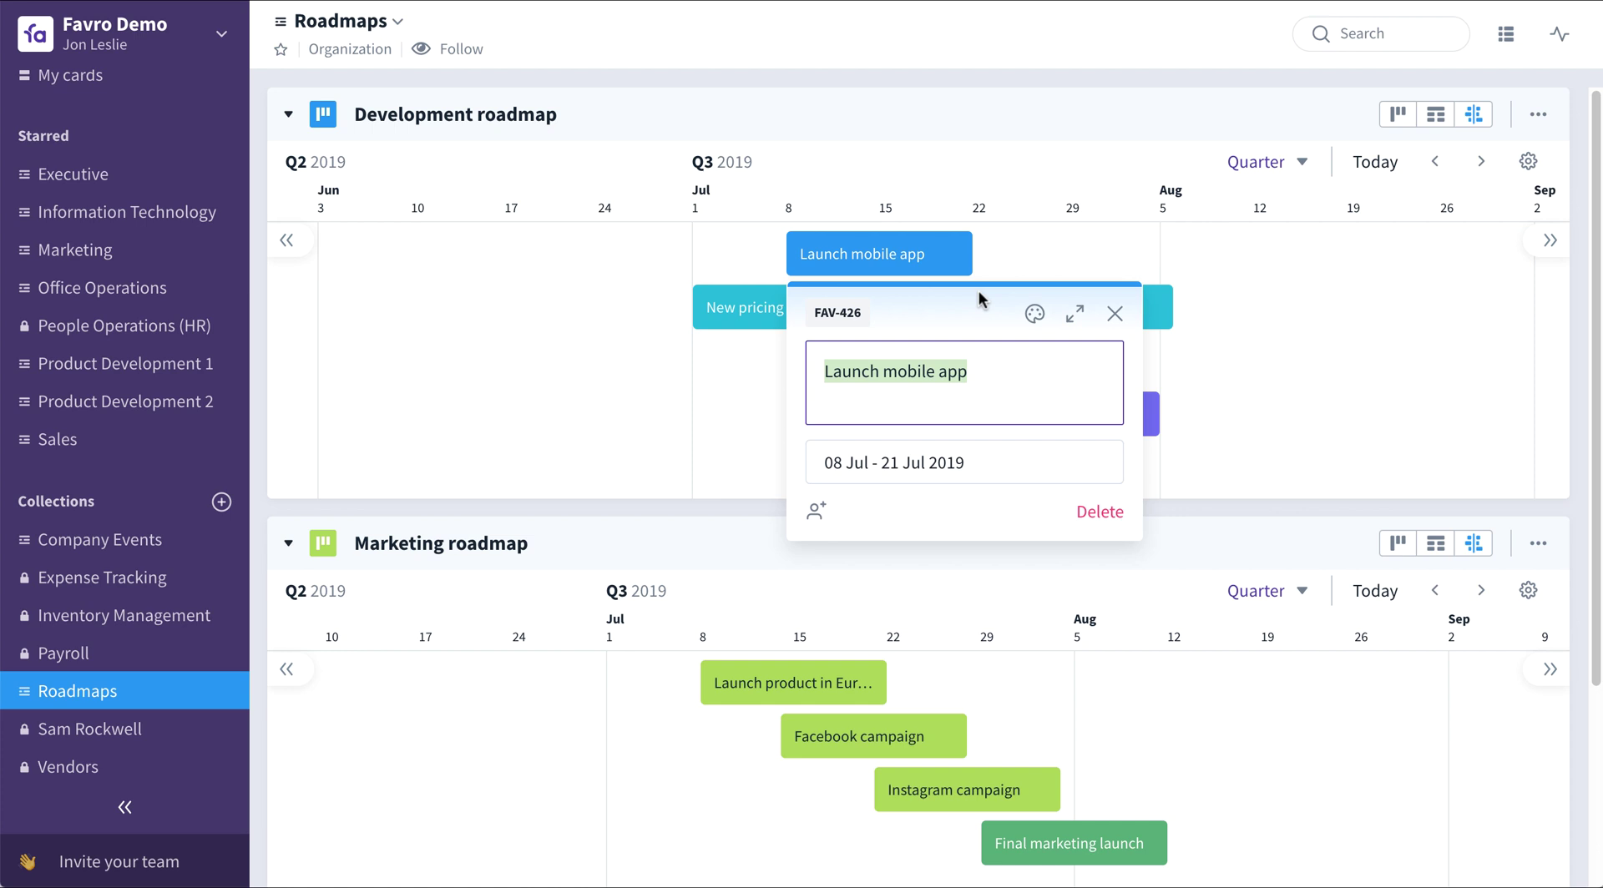
click(1071, 314)
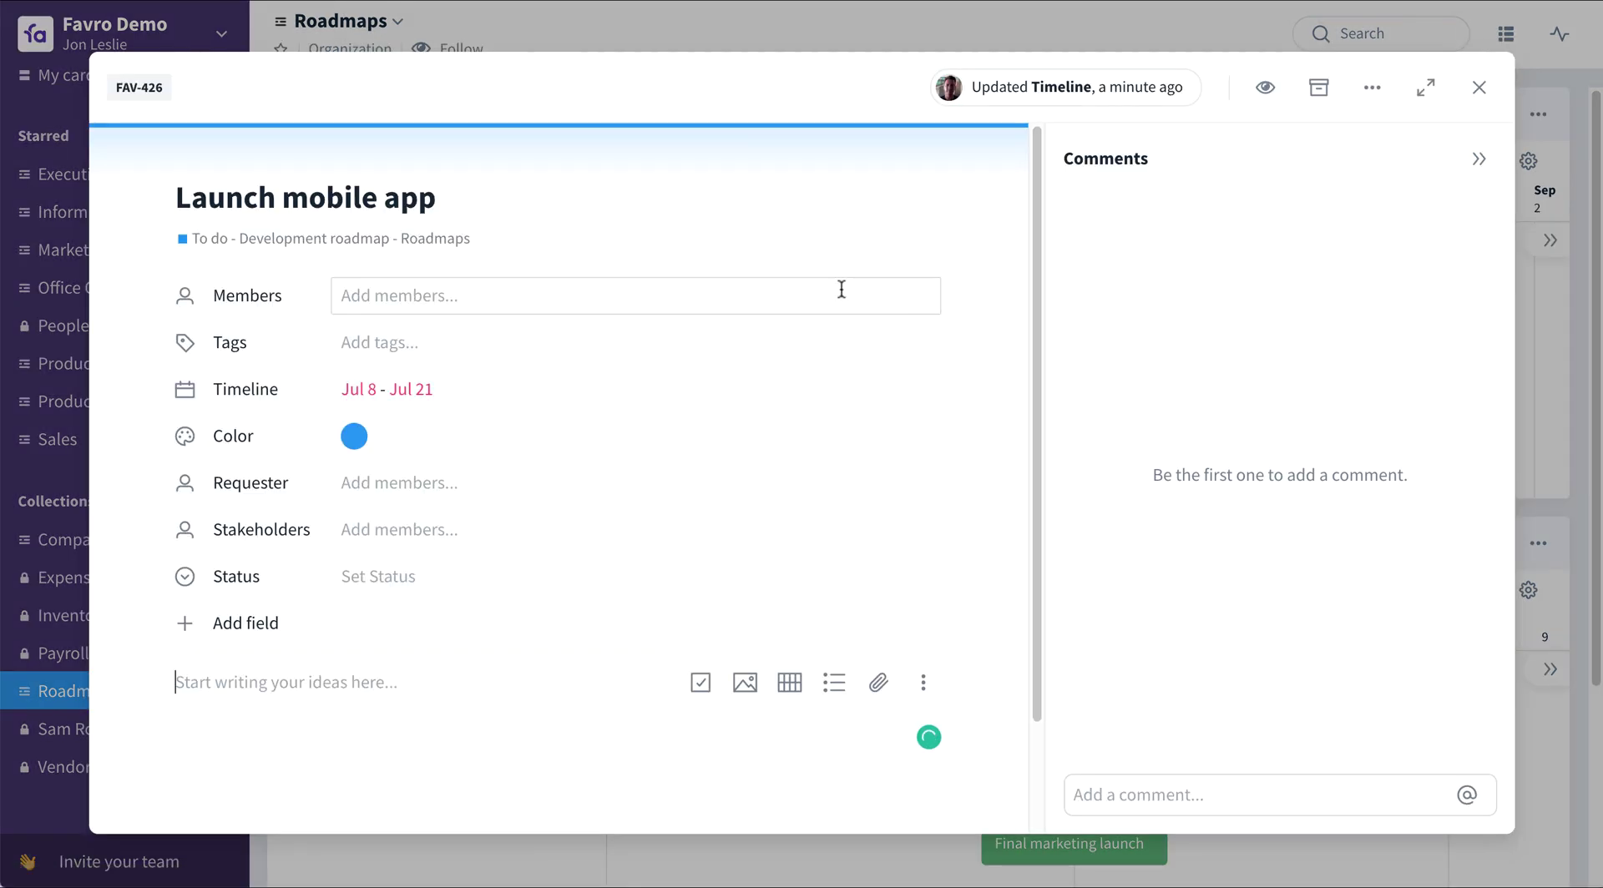
click(1475, 91)
click(1528, 162)
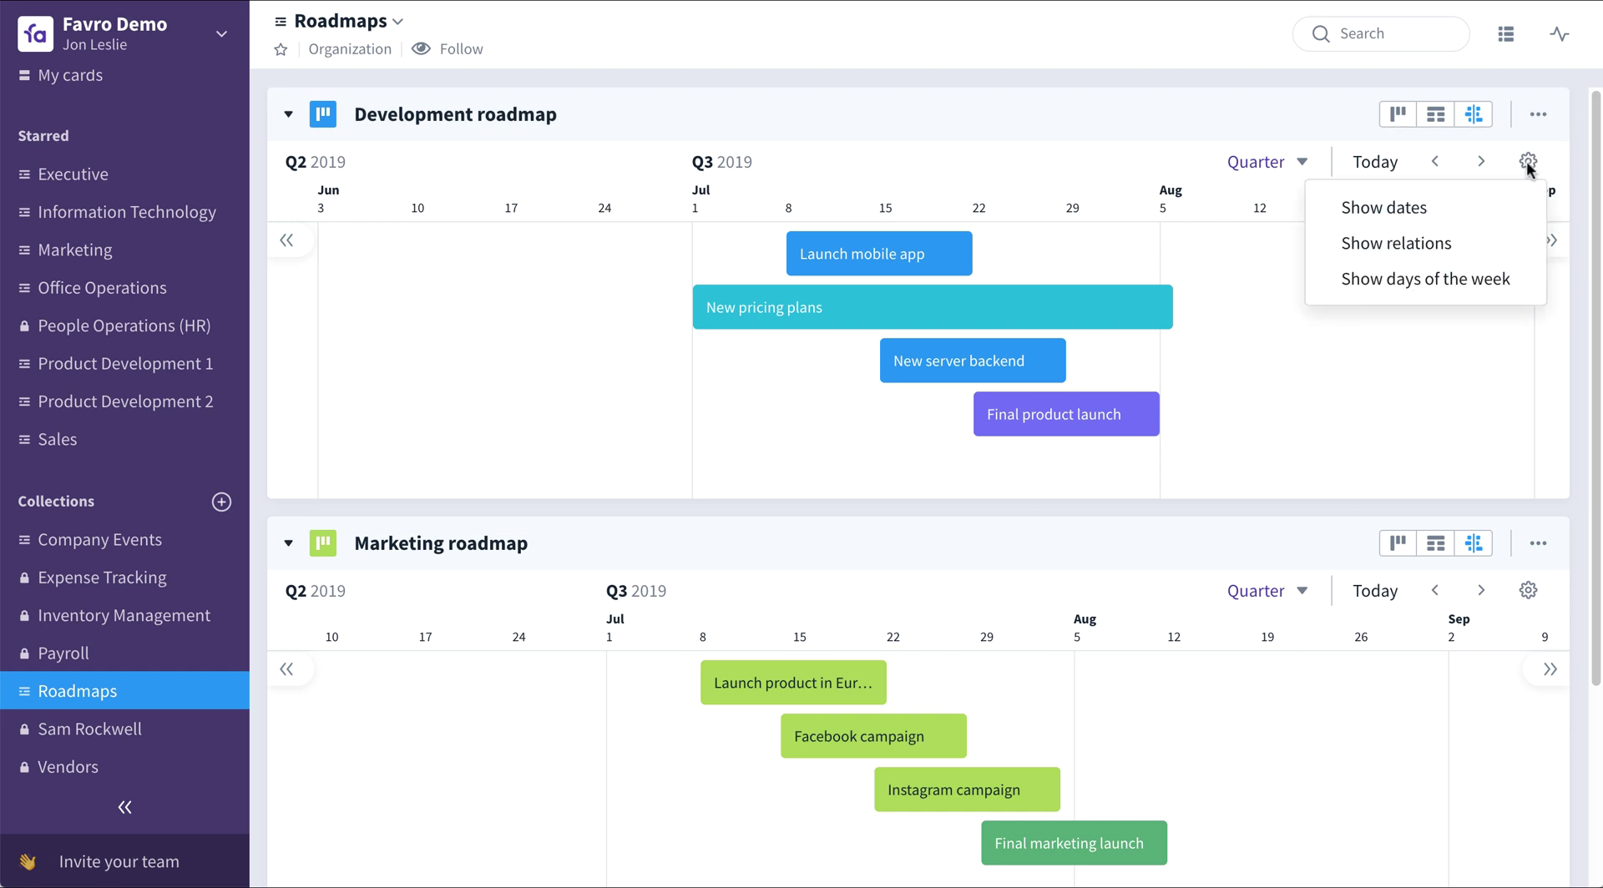
Enable Show dates and Show relations in the Development timeline display options.
click(1444, 206)
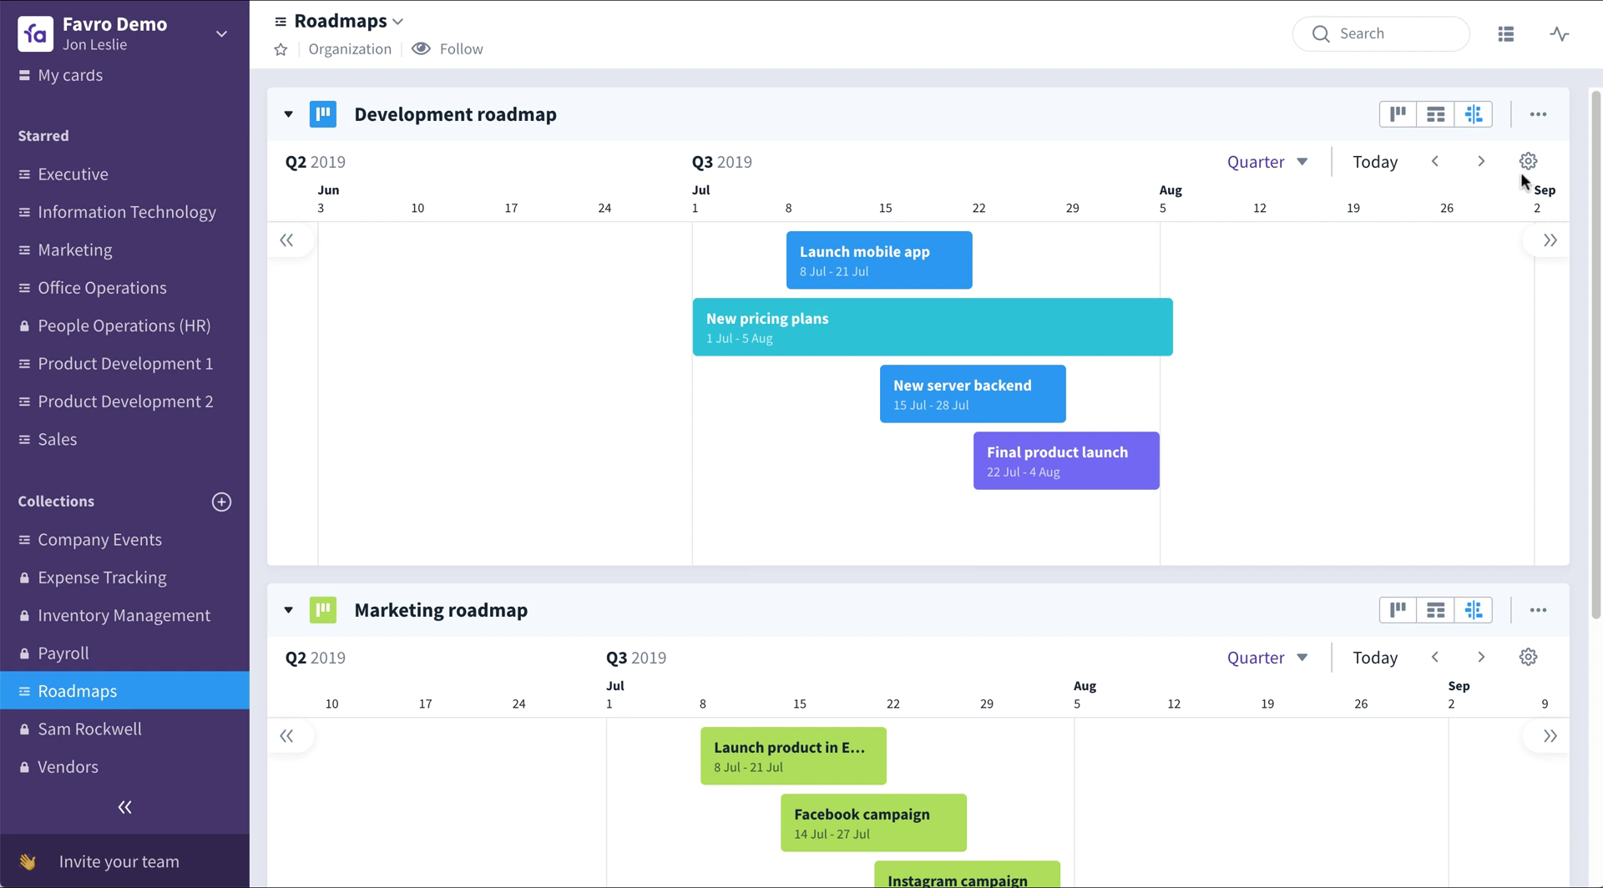
click(1528, 167)
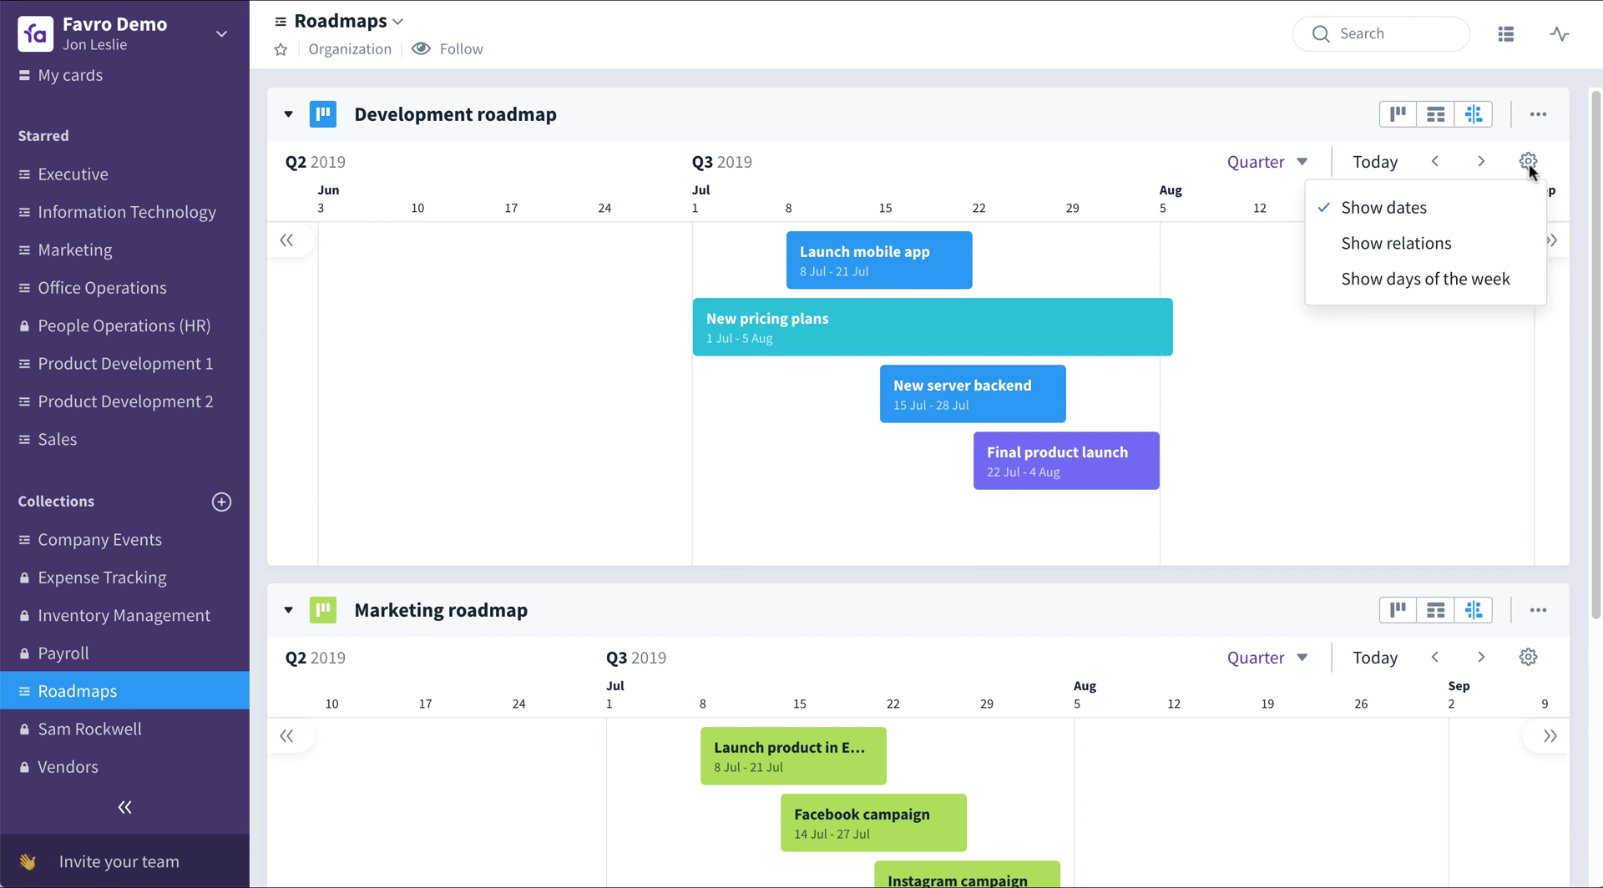
click(1479, 241)
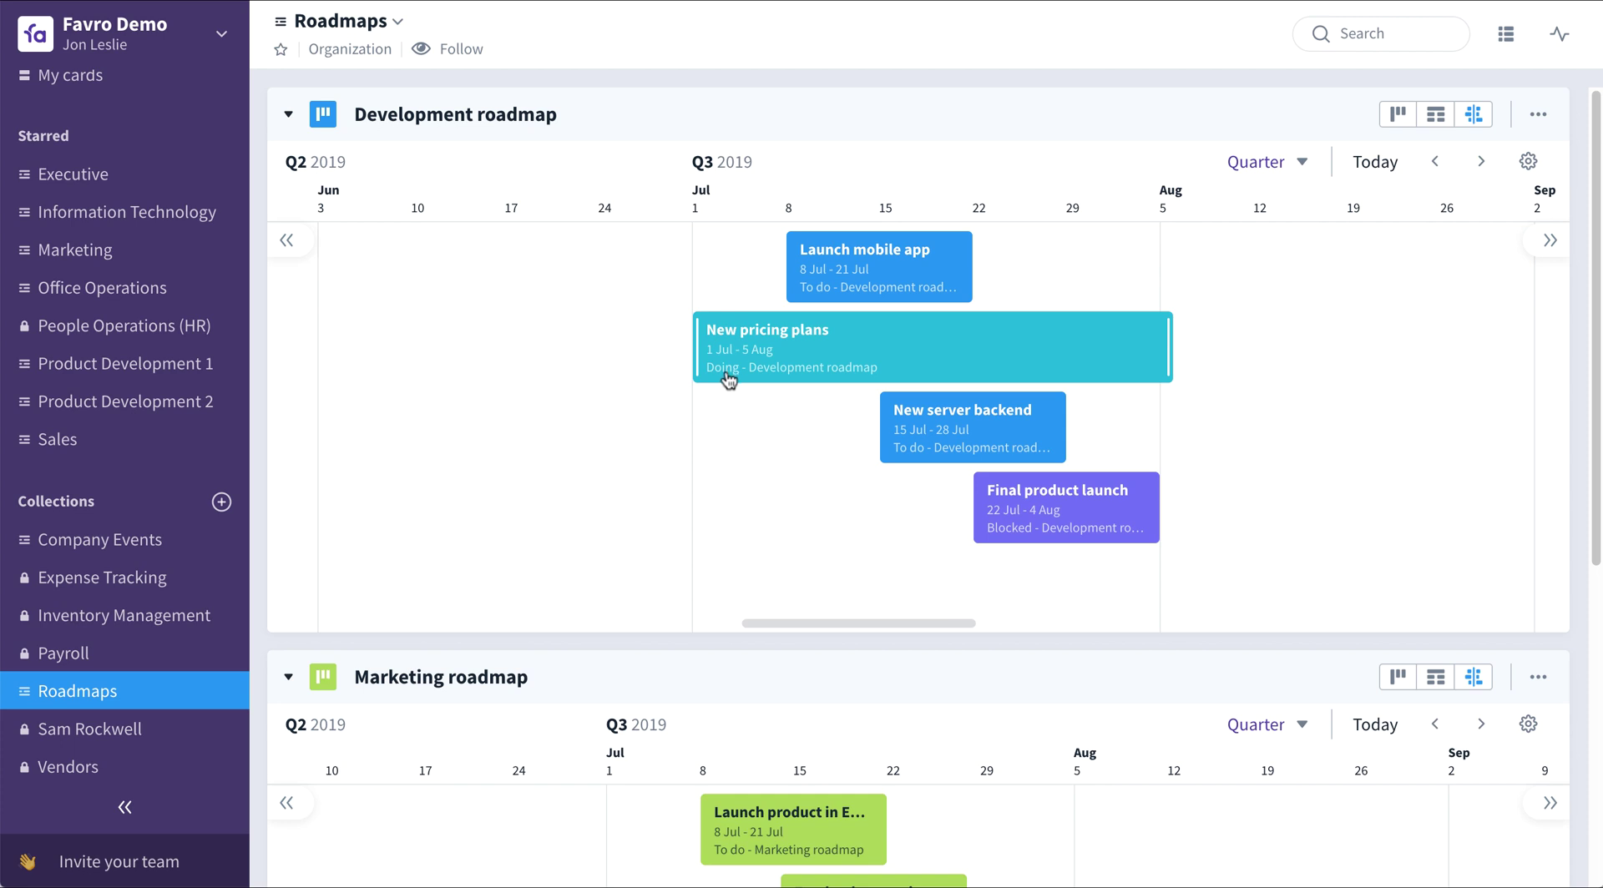
click(1303, 166)
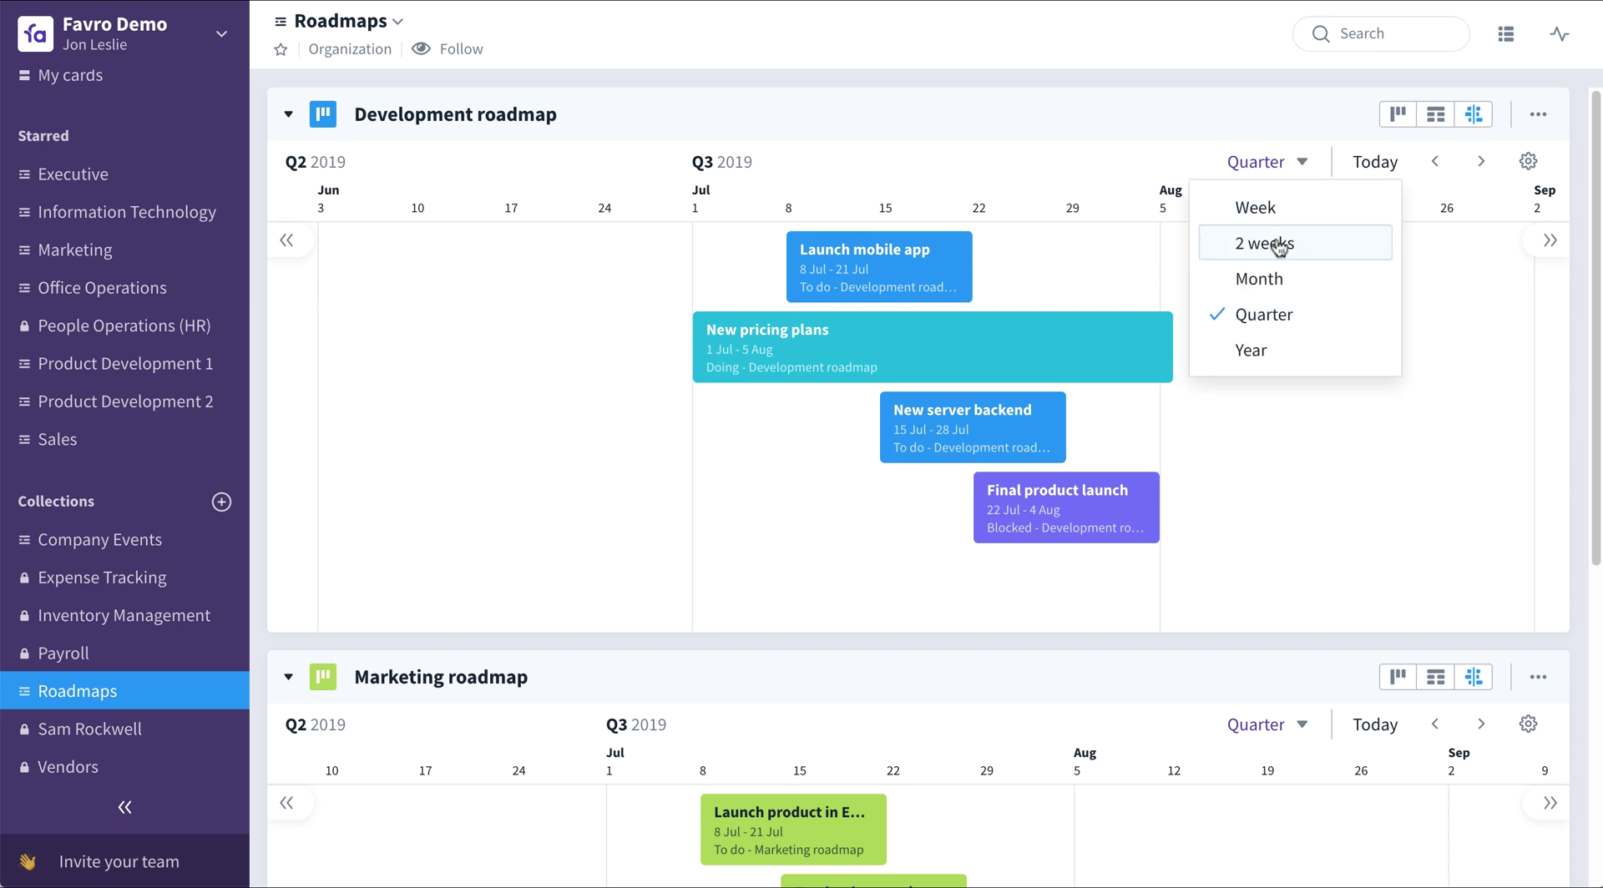
click(1267, 351)
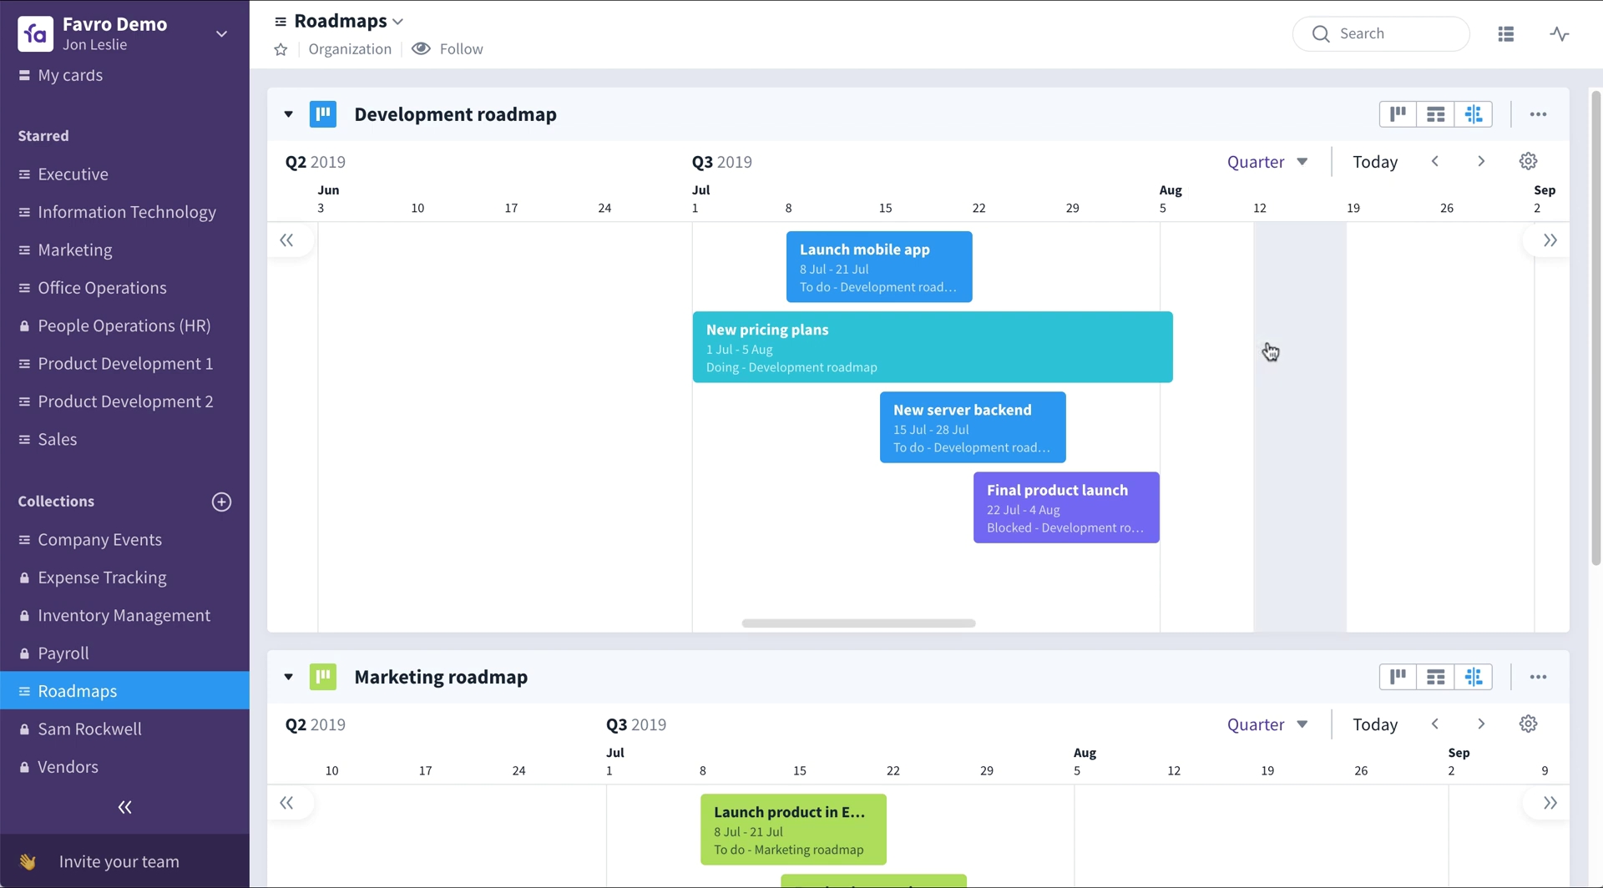
click(1305, 167)
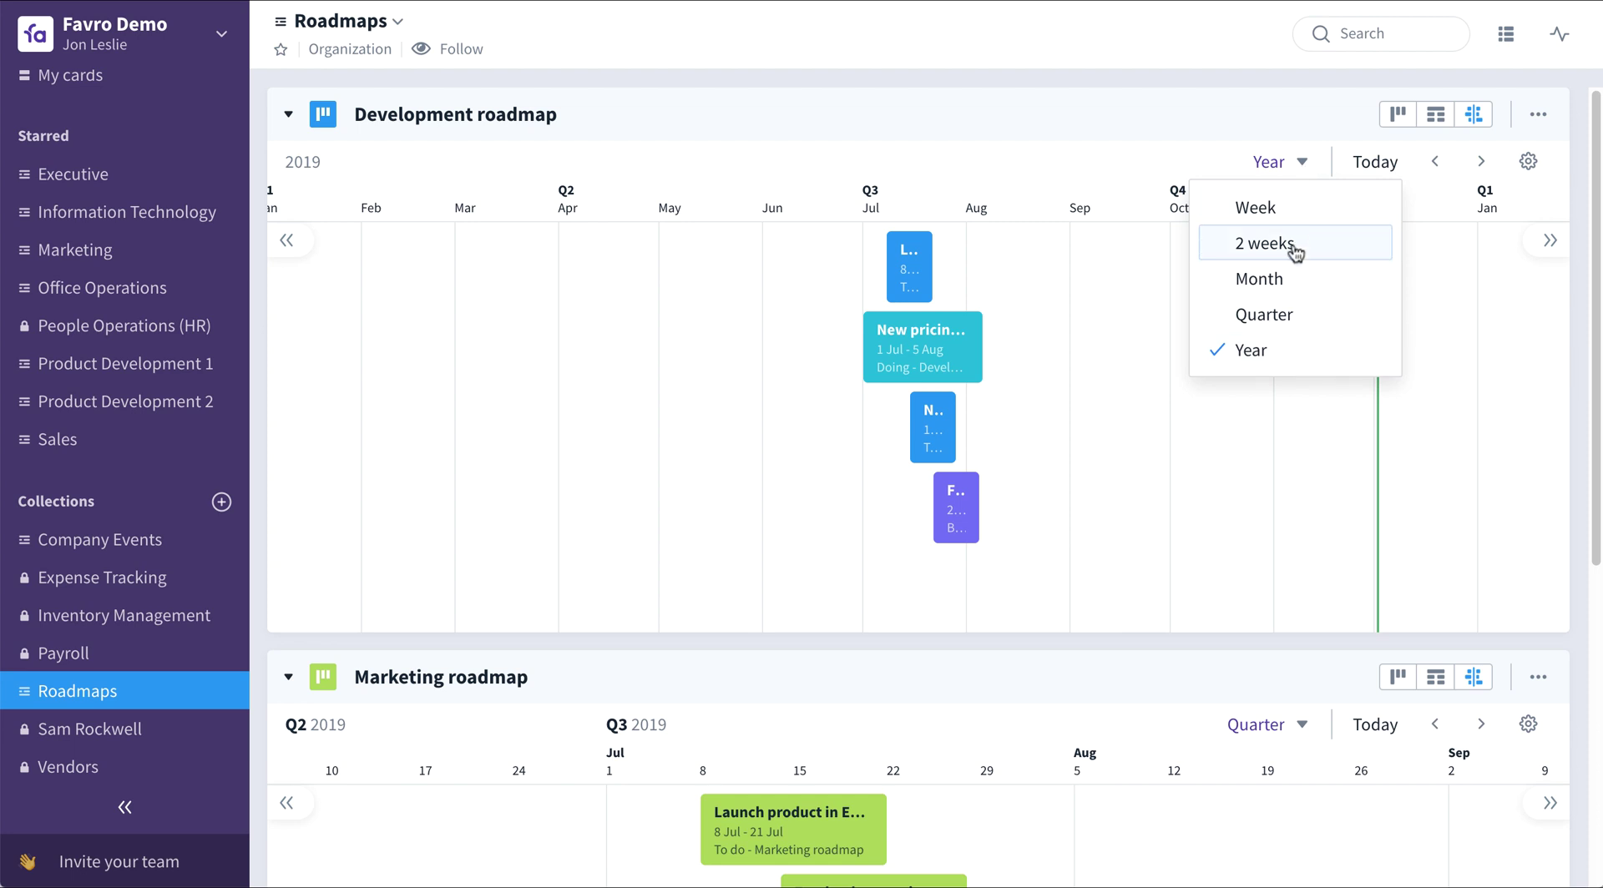
click(1294, 279)
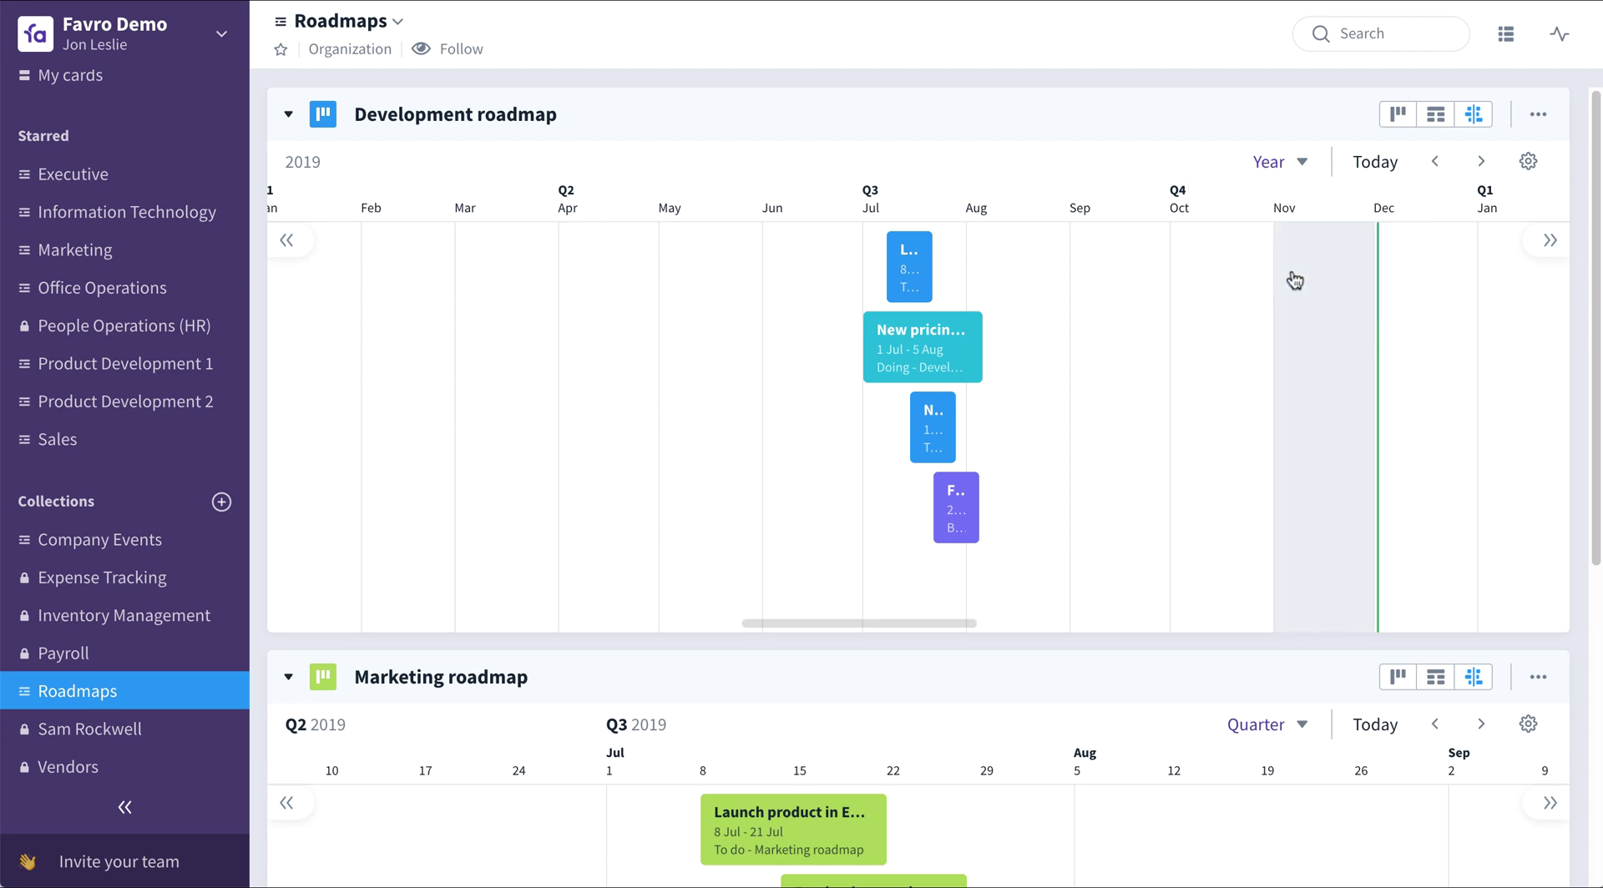
click(1303, 167)
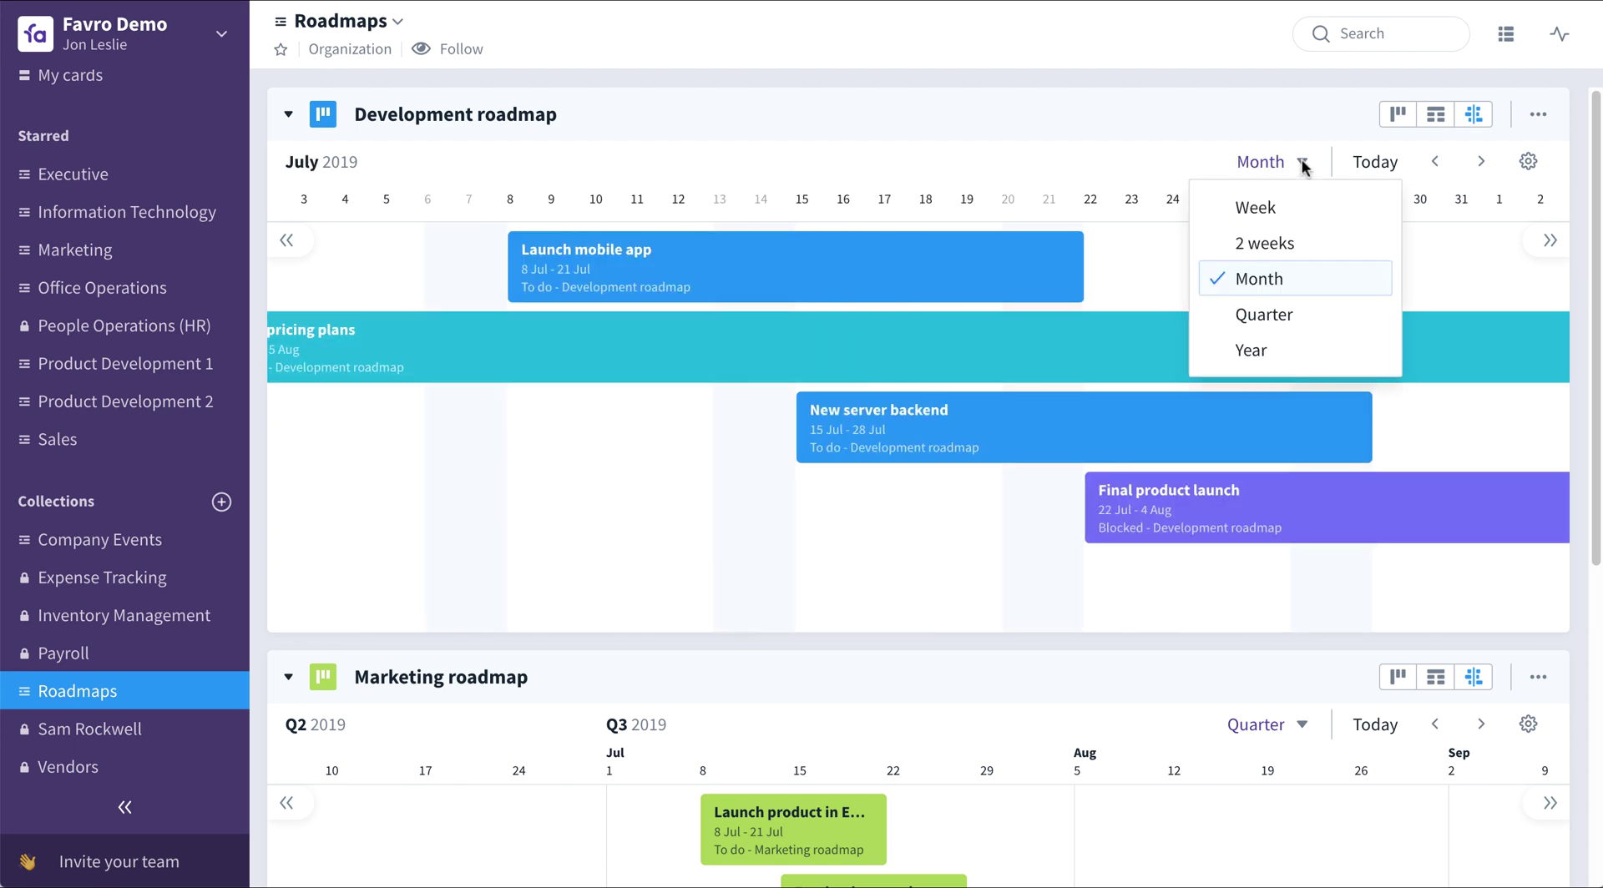
click(1296, 242)
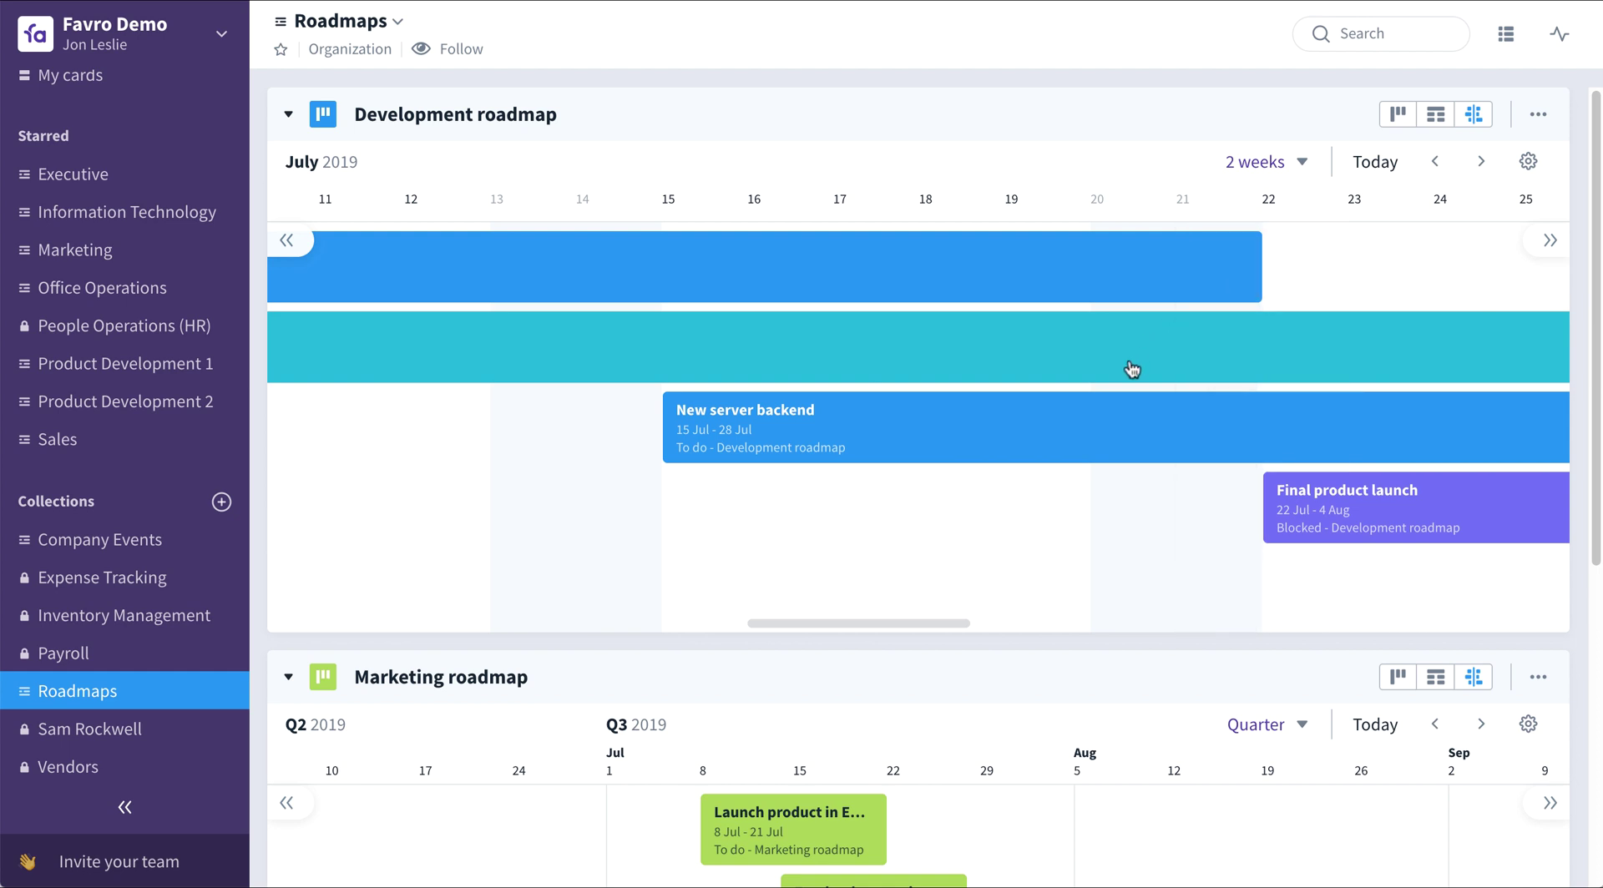
scroll(1132, 370, right, 3)
scroll(1132, 370, right, 5)
scroll(1133, 370, left, 10)
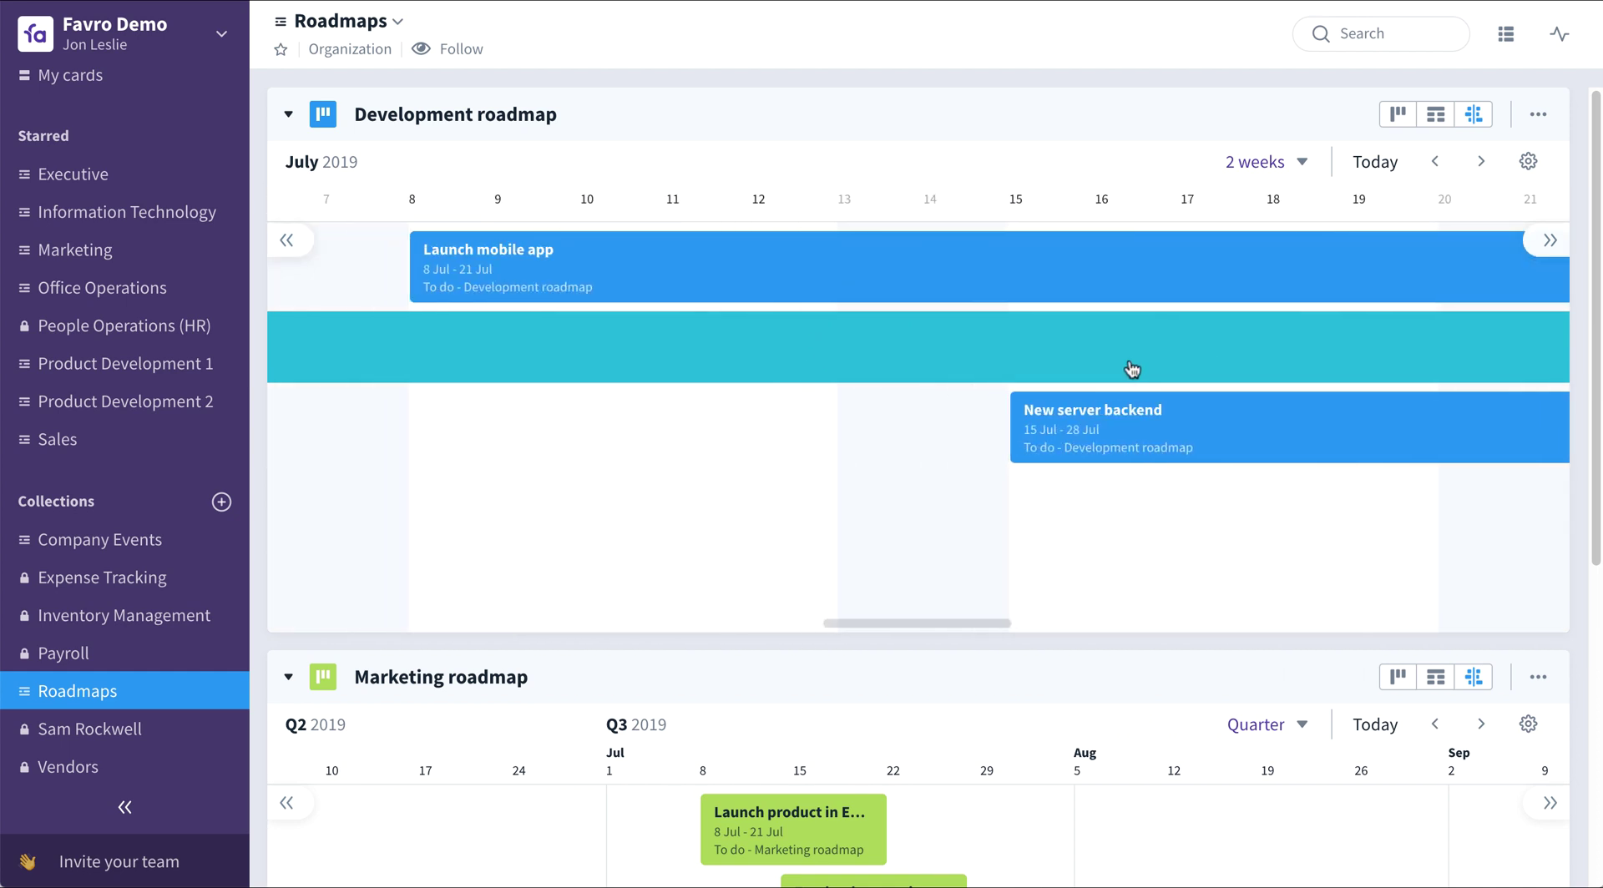
scroll(1133, 370, right, 9)
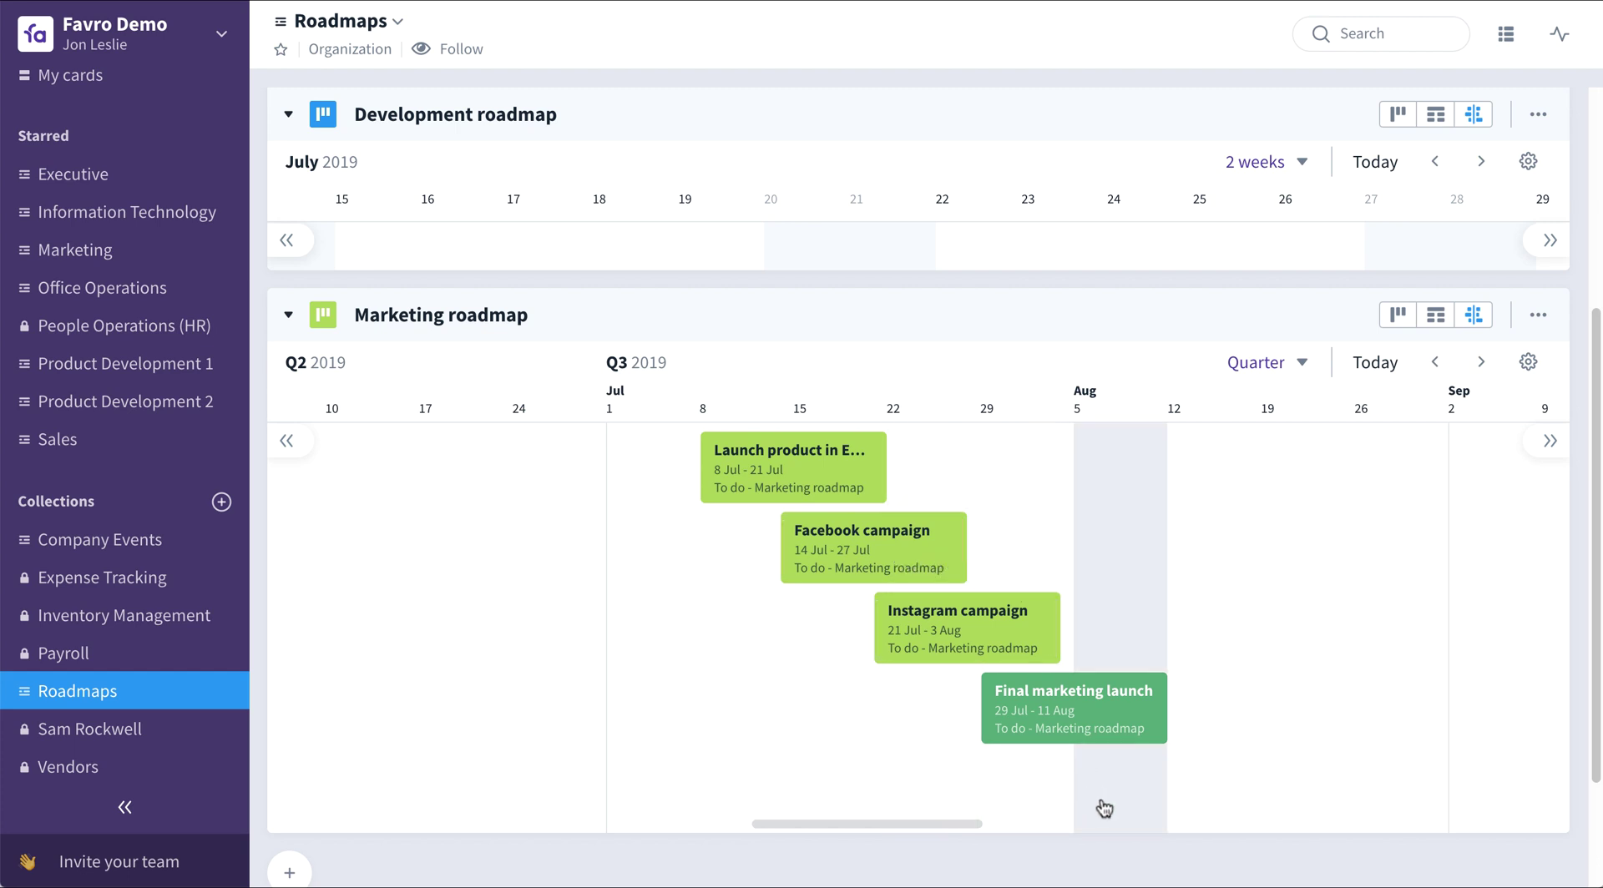
Add a card titled 'New Event' spanning 5–31 Aug on the Marketing roadmap.
click(1129, 795)
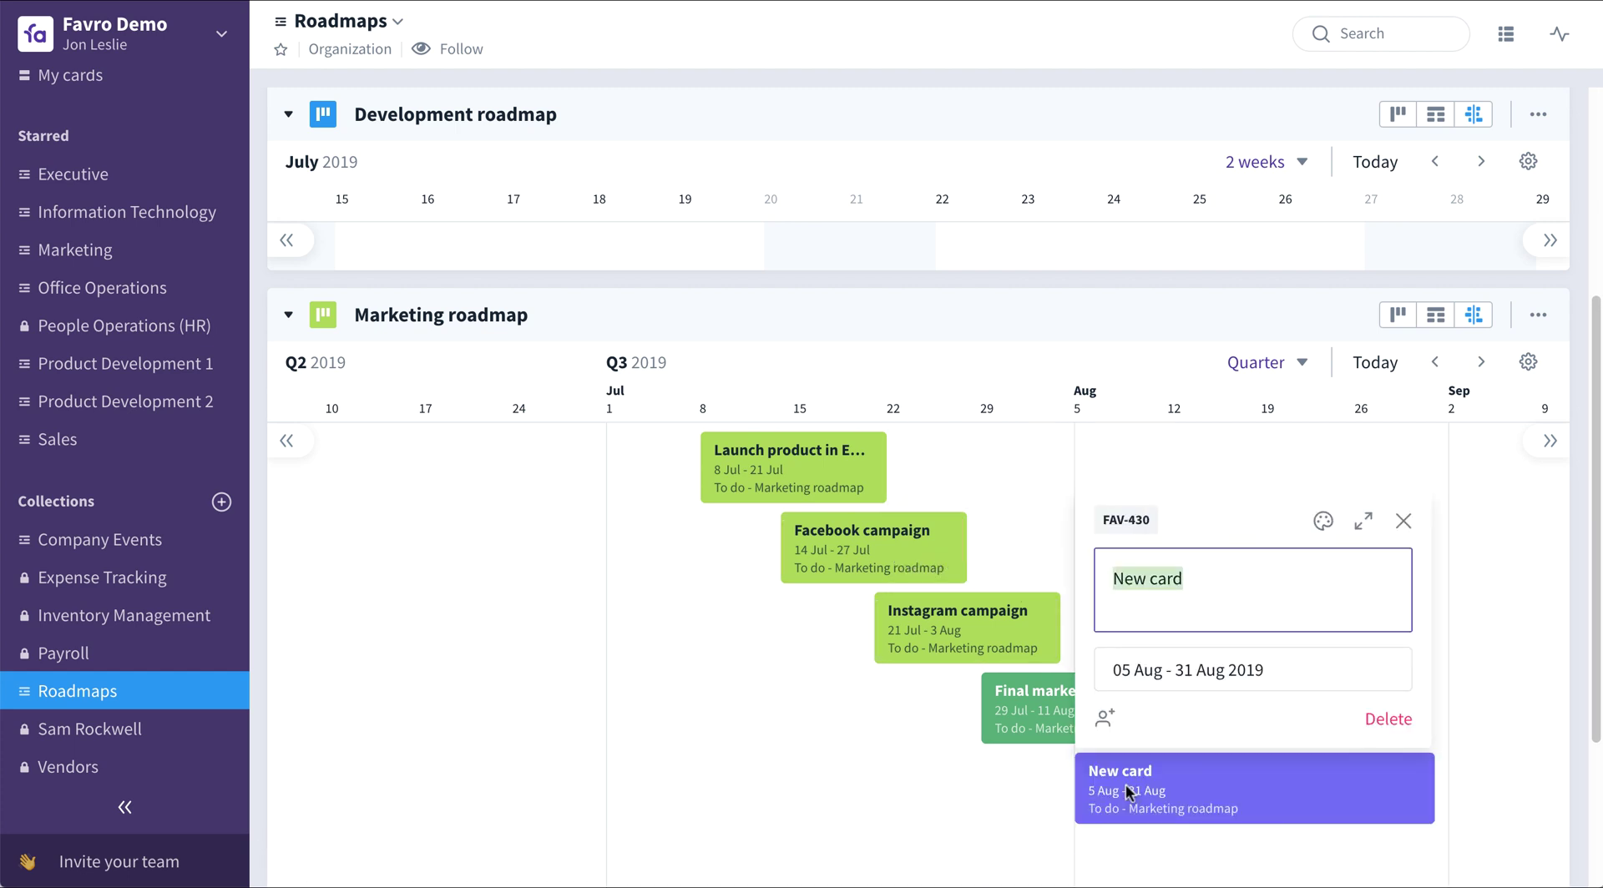
text(New)
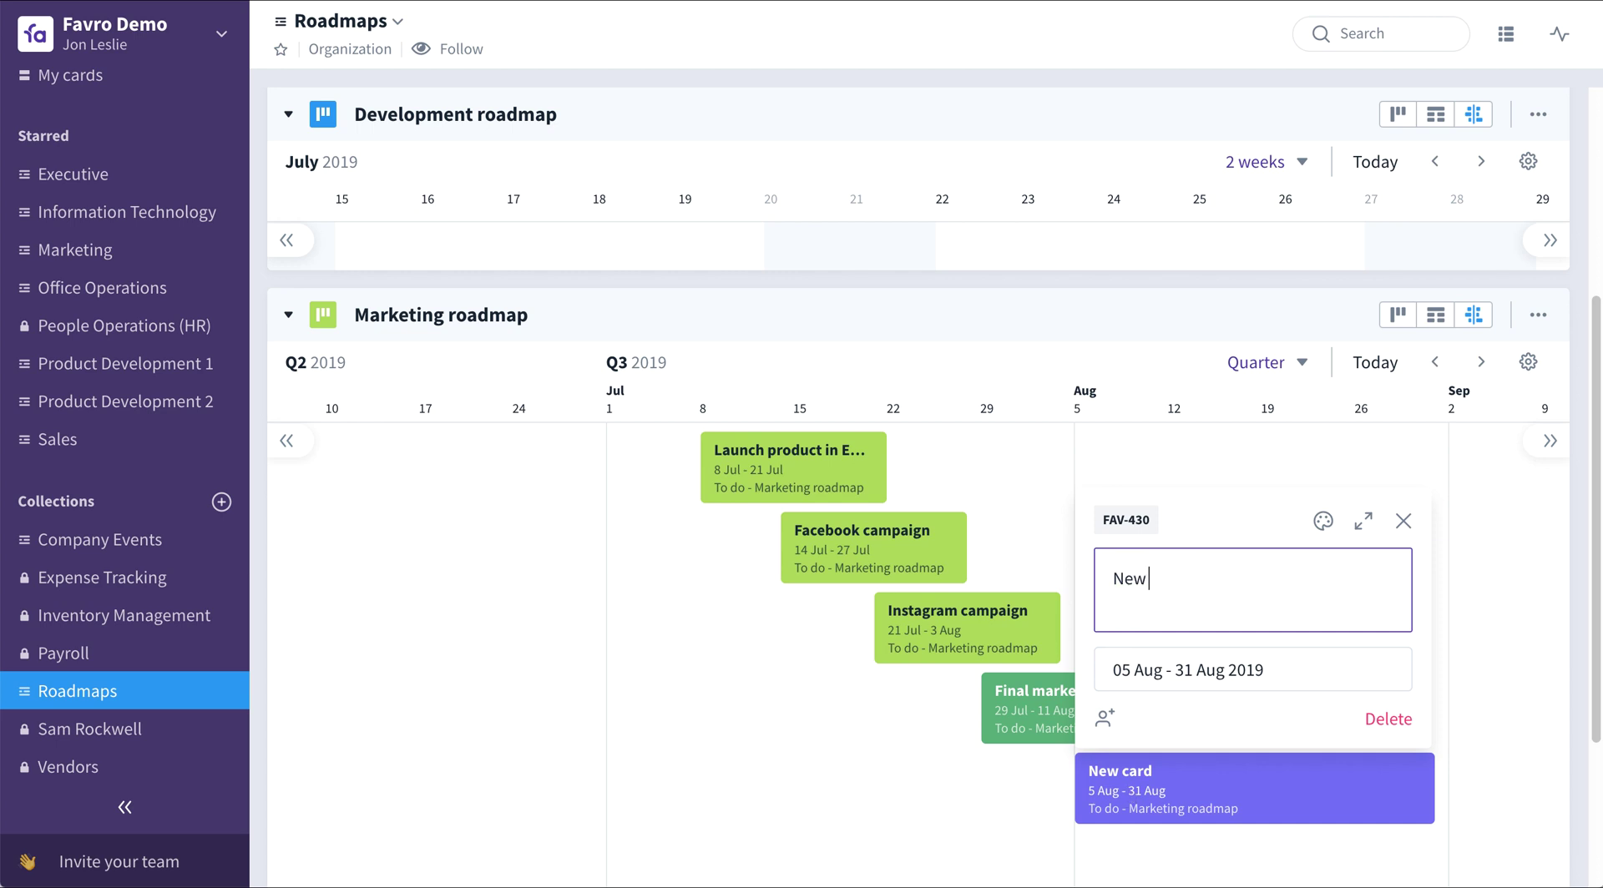
text( Event)
key(Return)
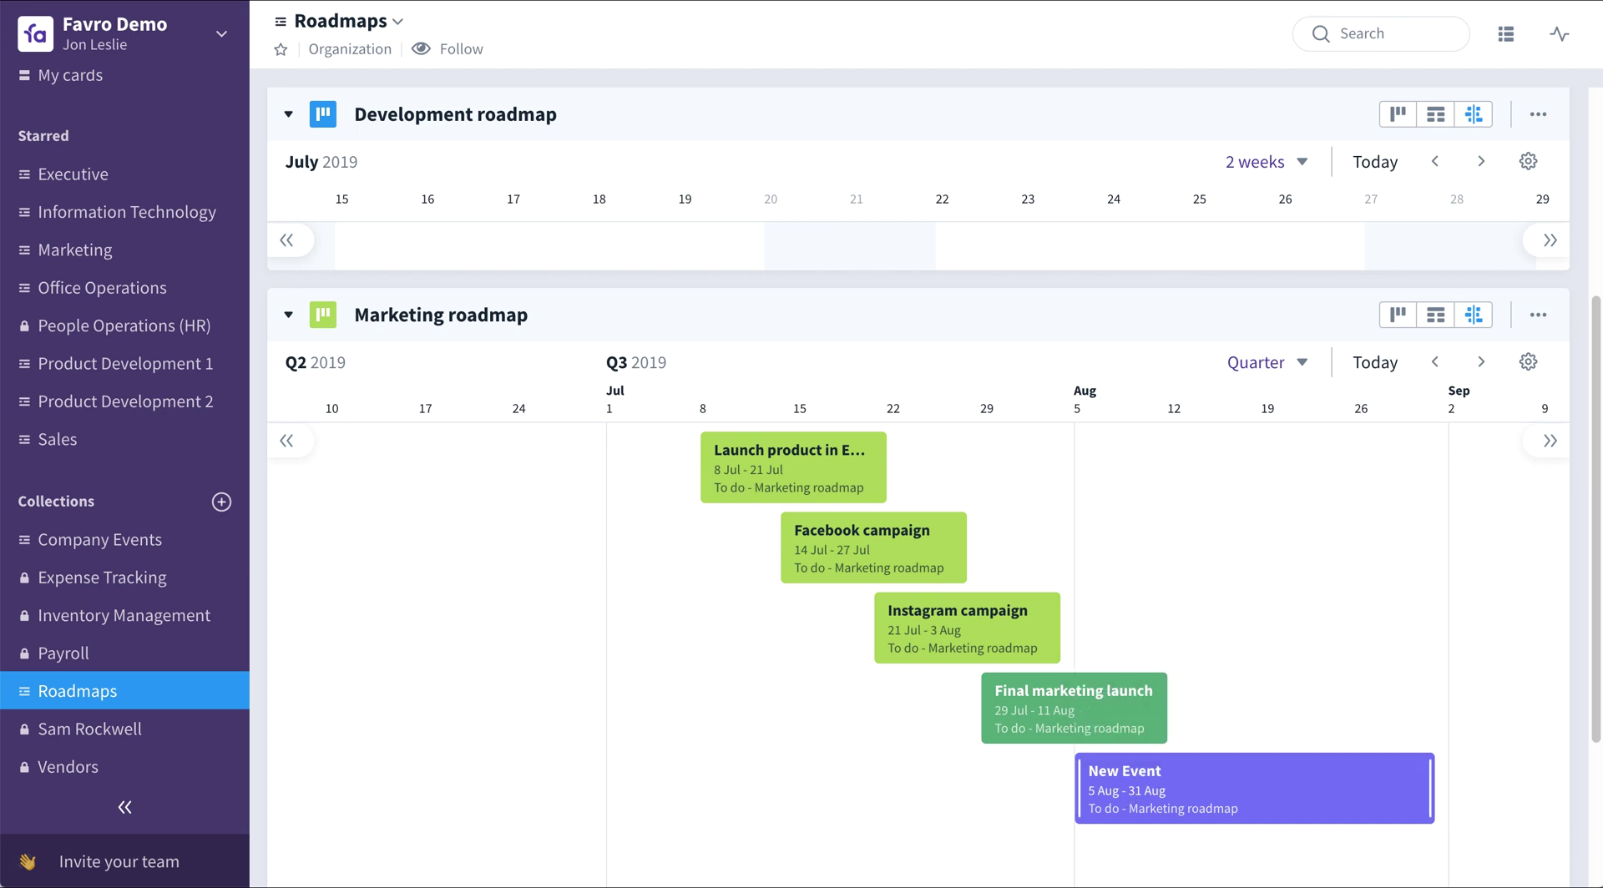
Add the Executive Portfolio Roadmap from another collection below the Marketing roadmap.
scroll(1126, 794, down, 3)
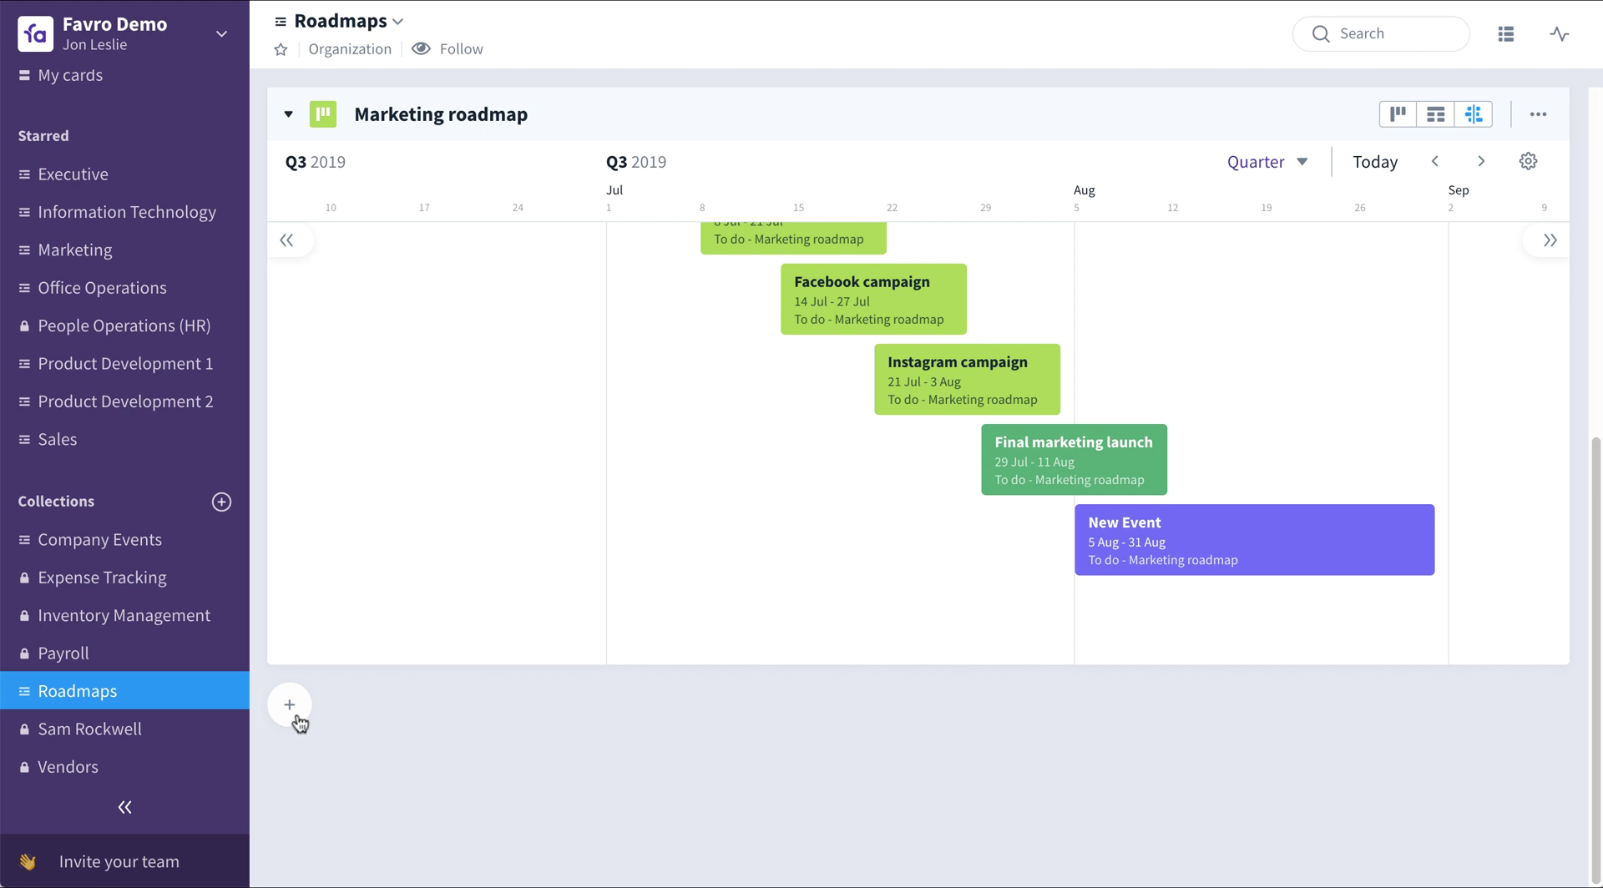
click(298, 718)
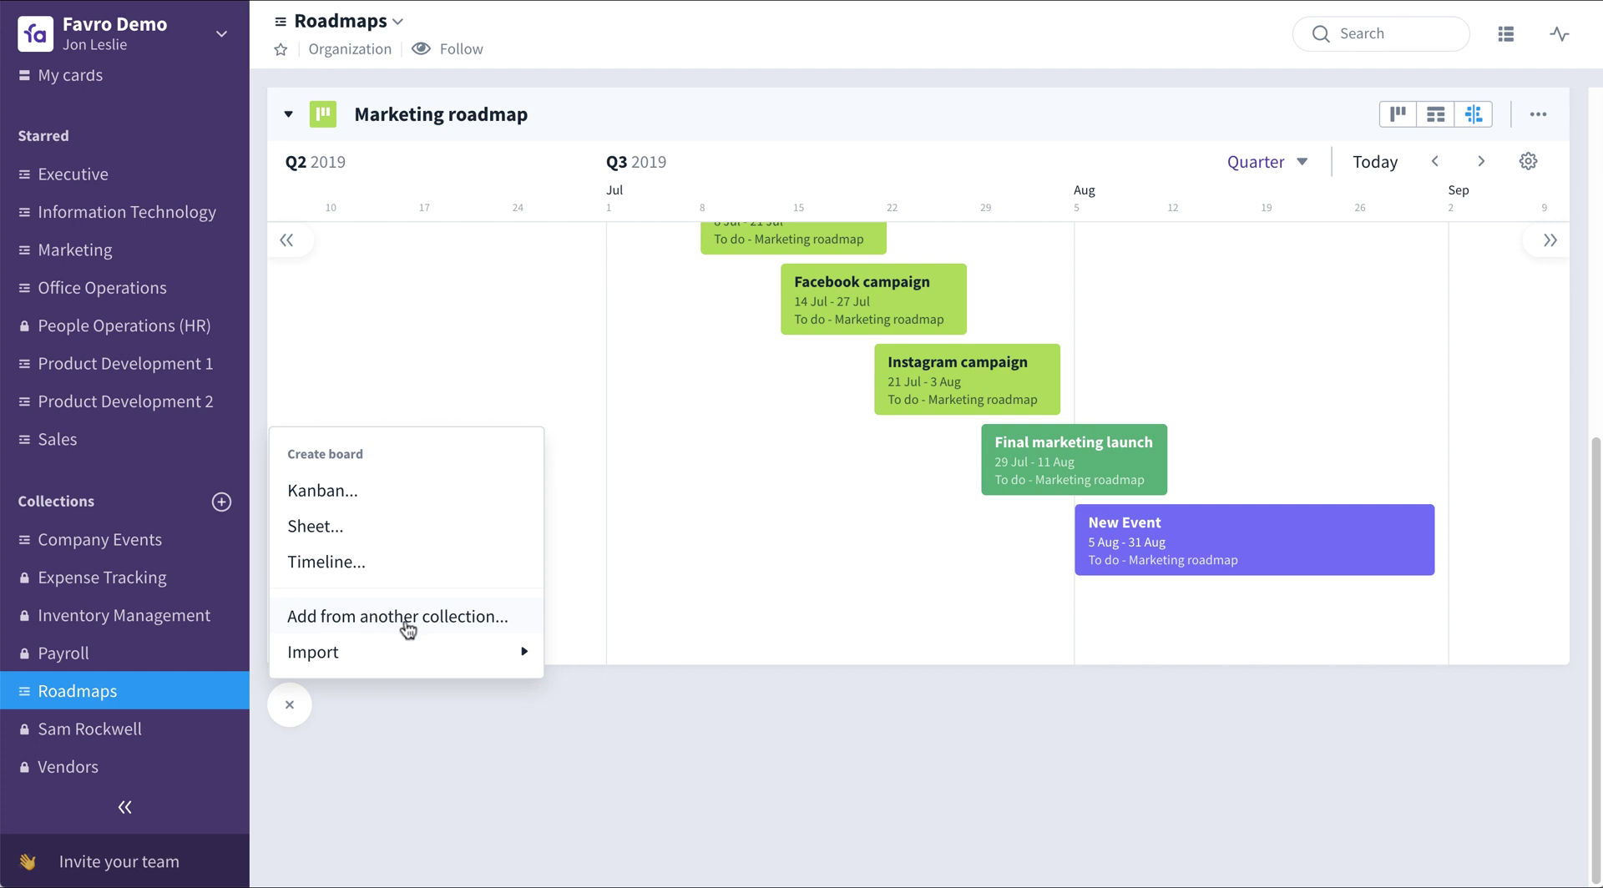
click(408, 622)
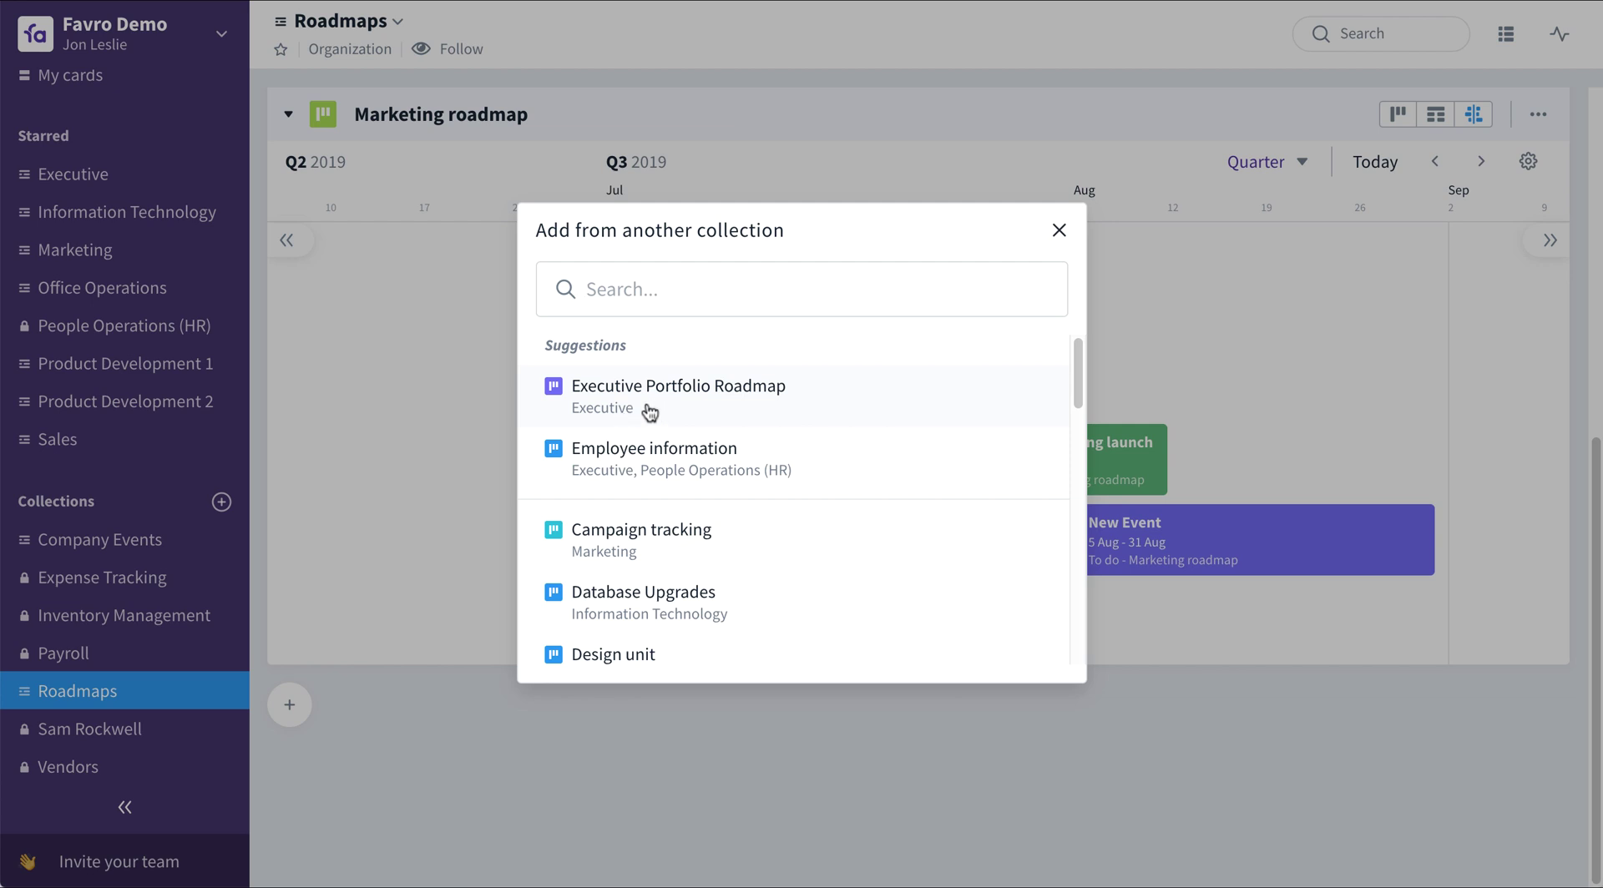
click(659, 407)
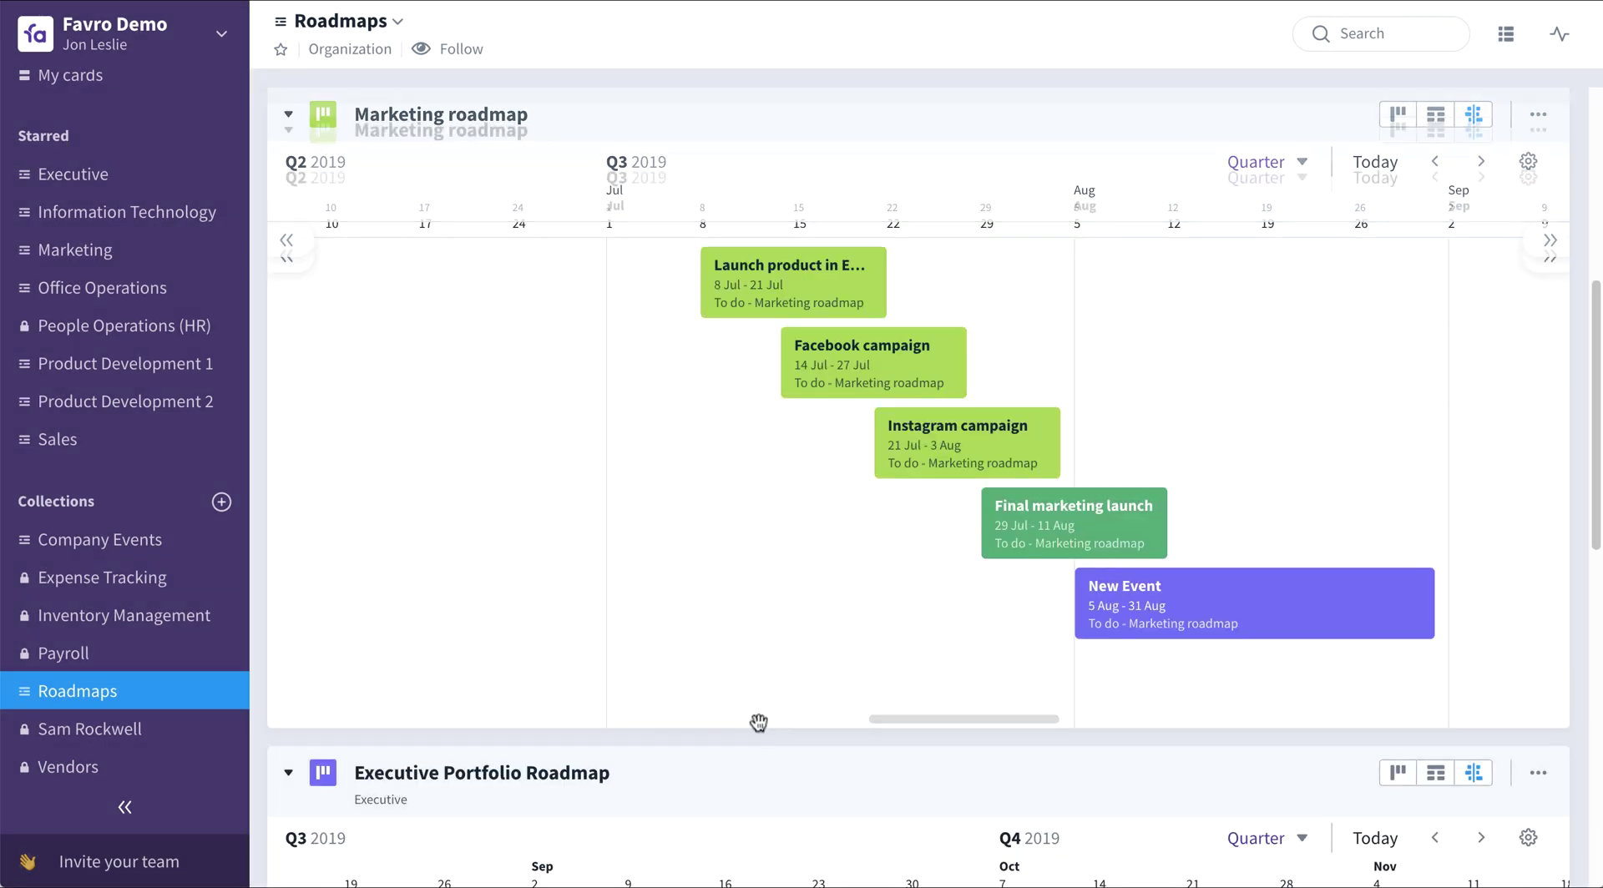
scroll(755, 727, down, 5)
mouse_move(790, 432)
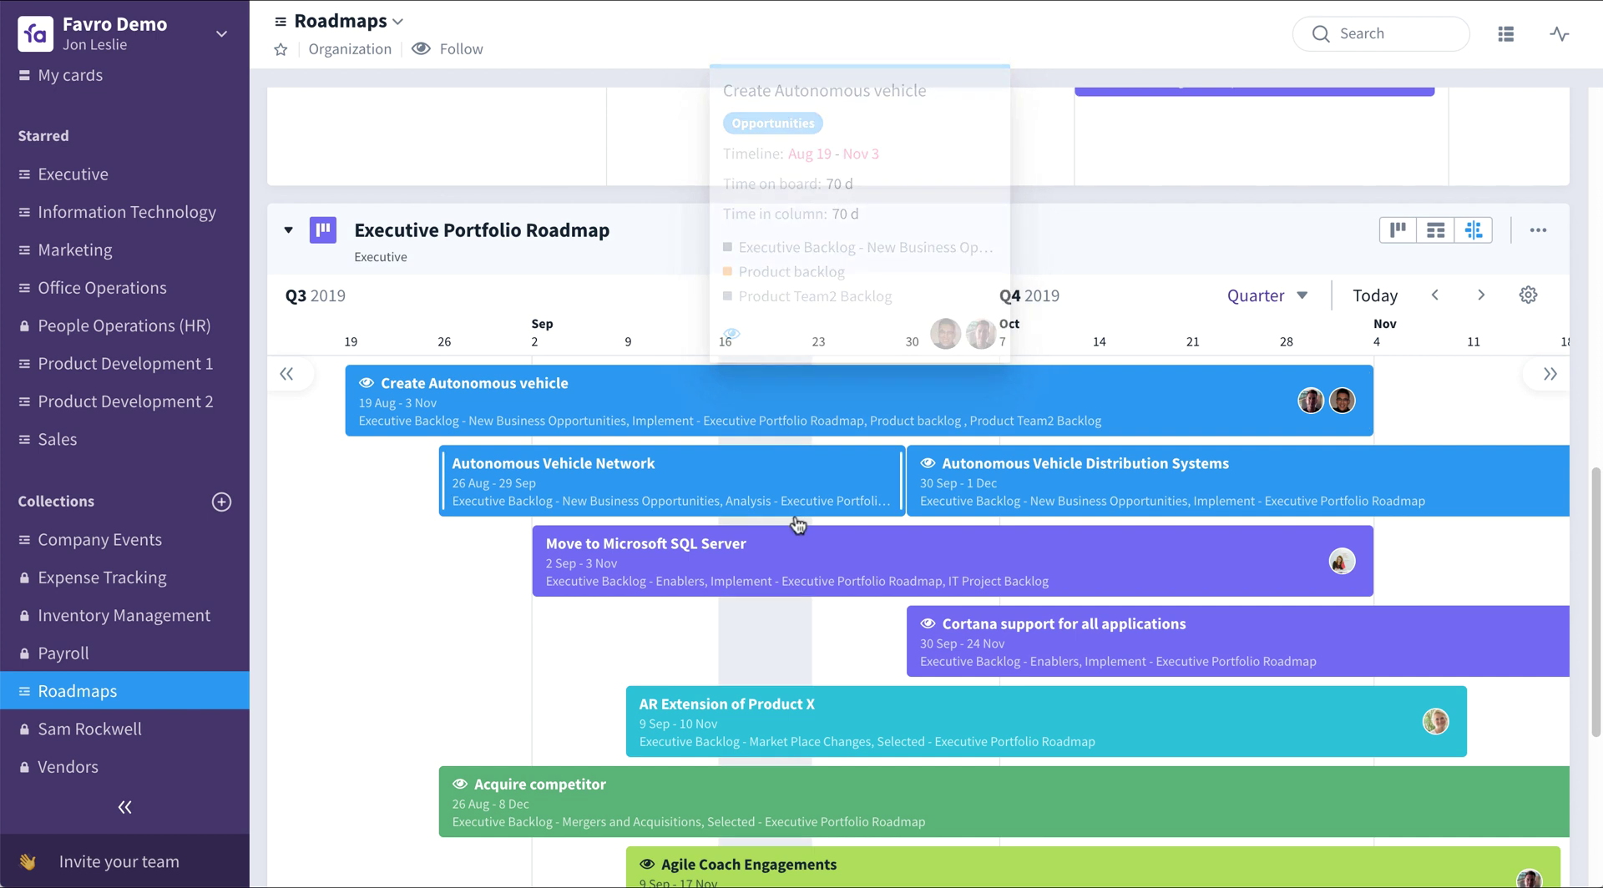
mouse_move(808, 553)
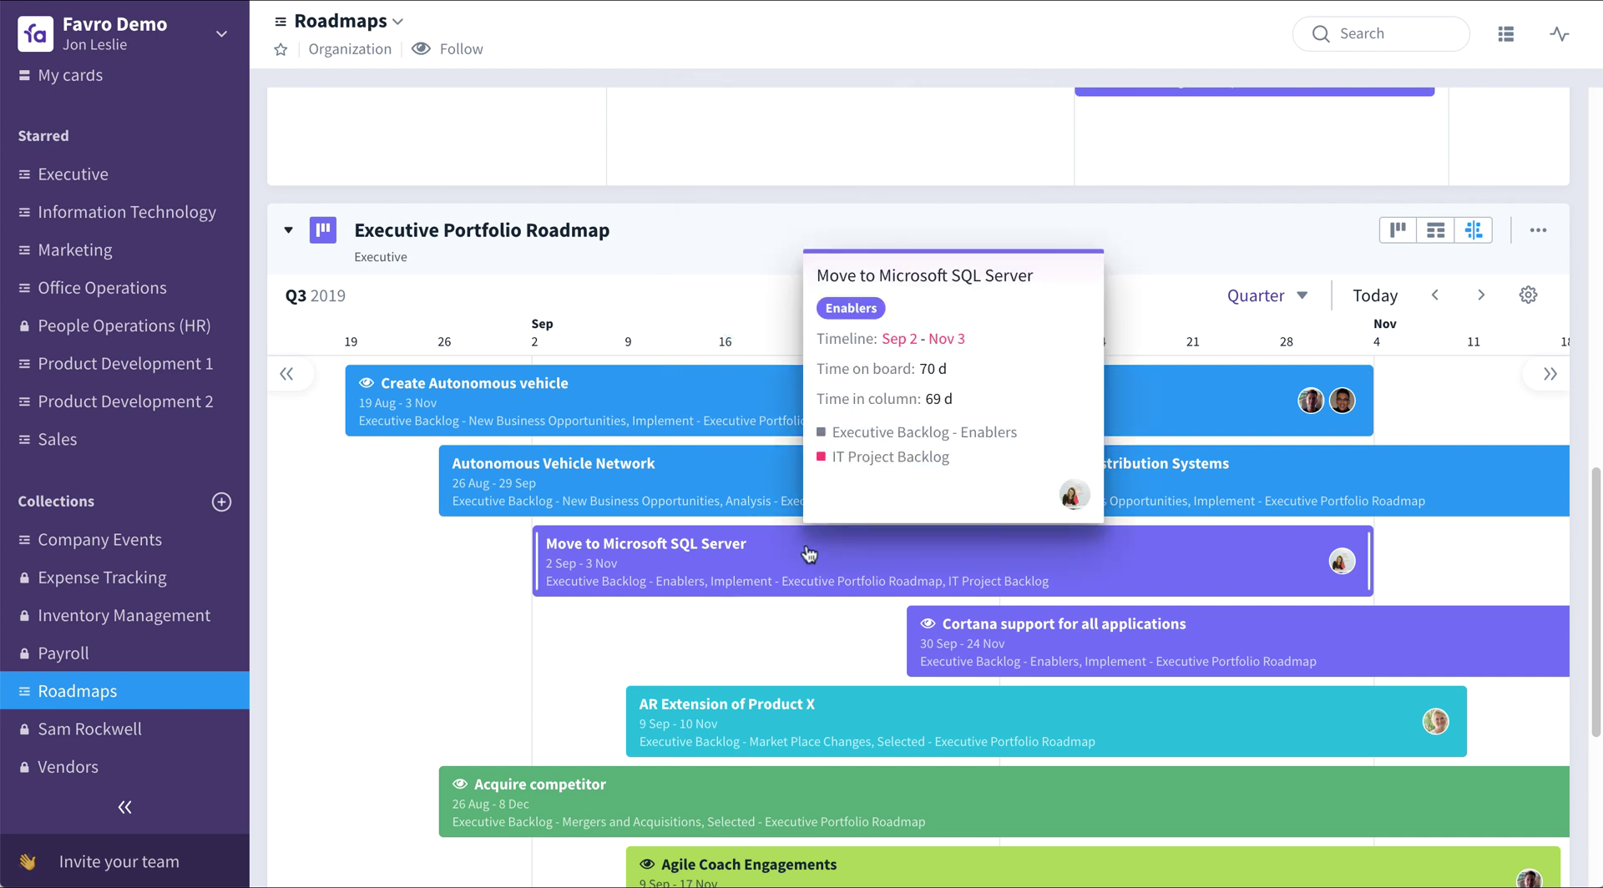
mouse_move(825, 744)
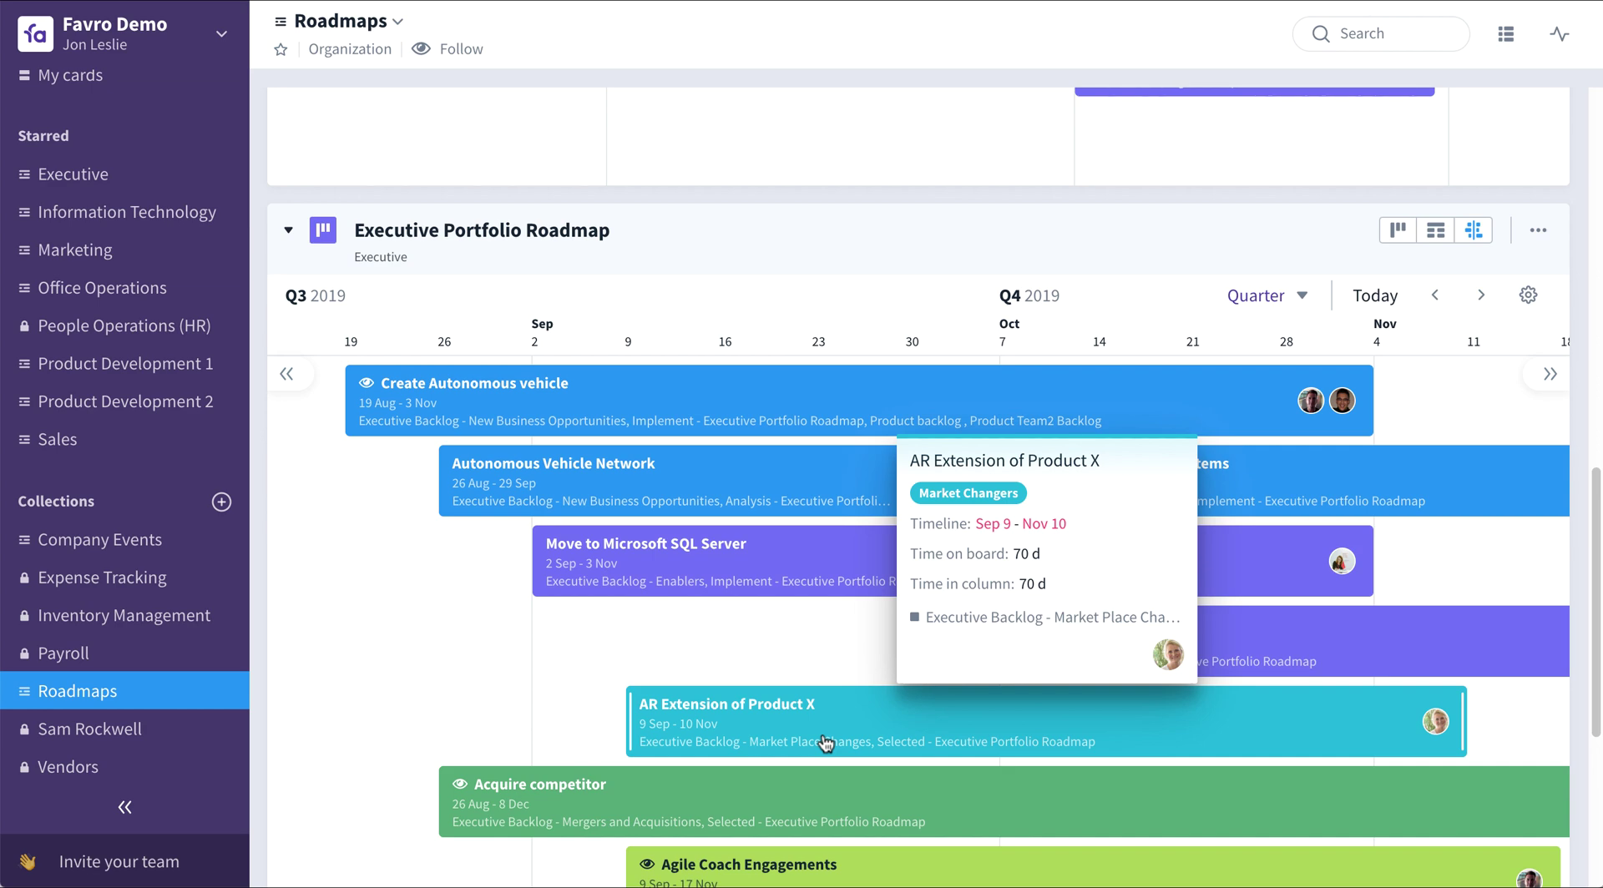
mouse_move(826, 792)
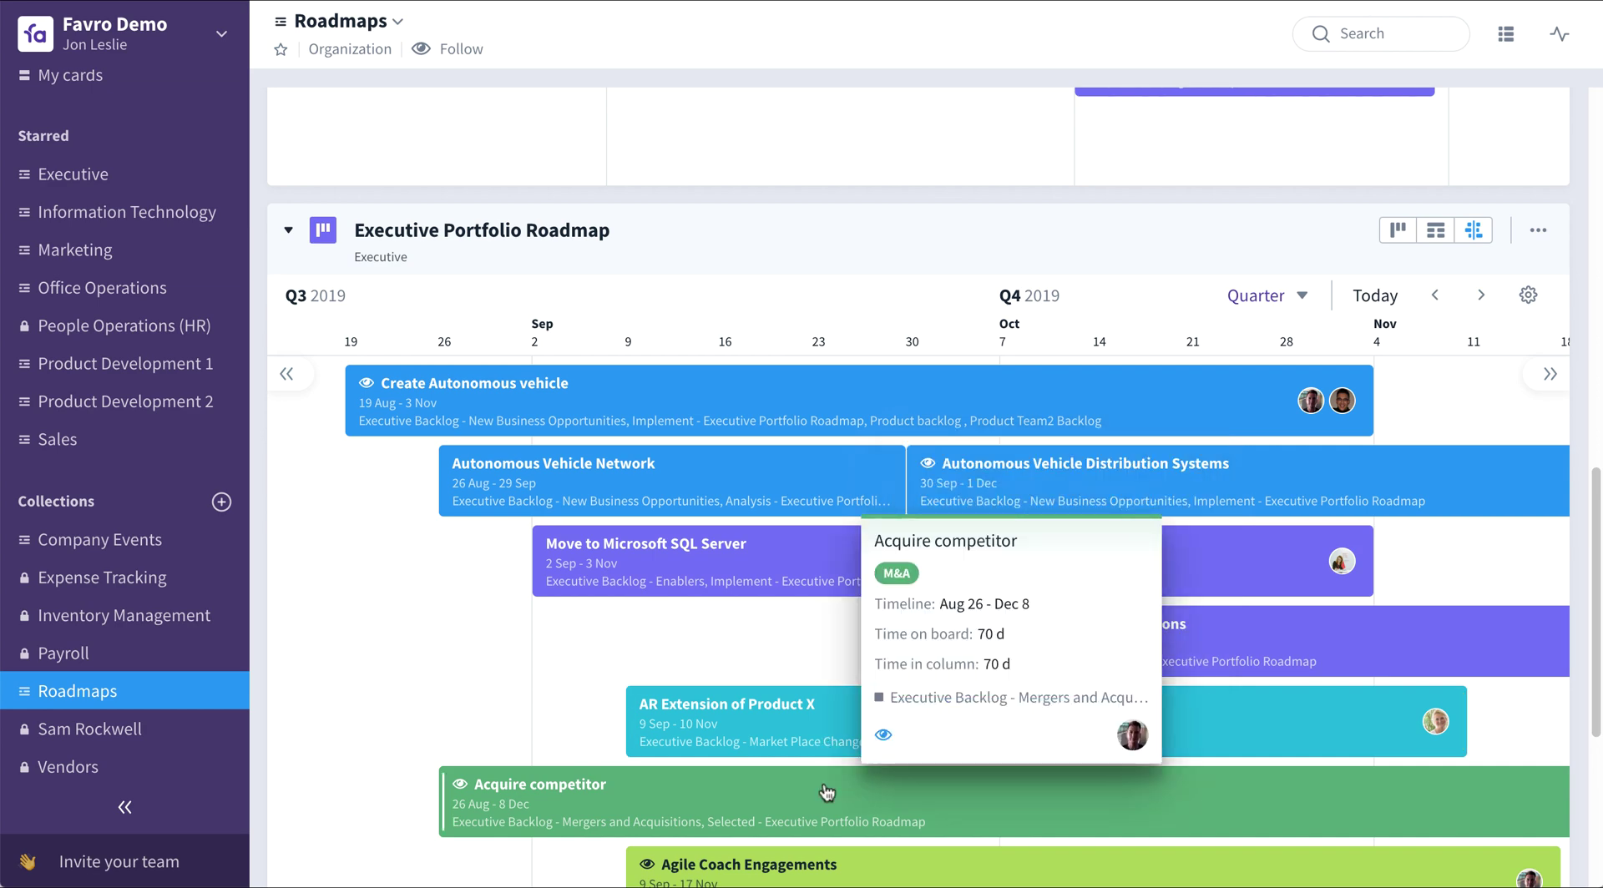
scroll(827, 791, down, 3)
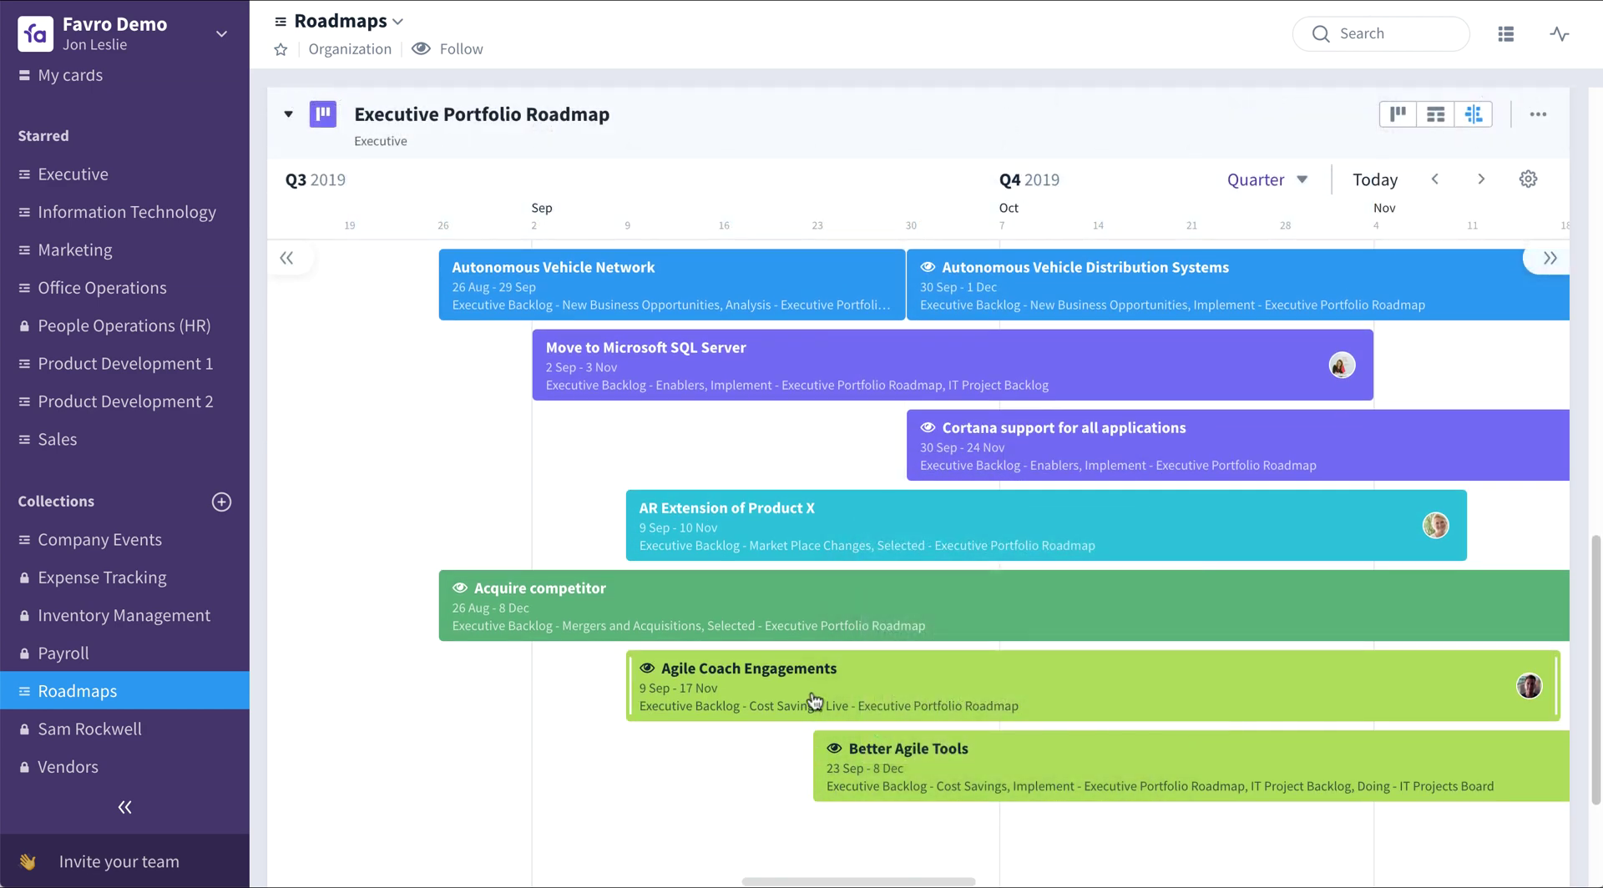
mouse_move(815, 701)
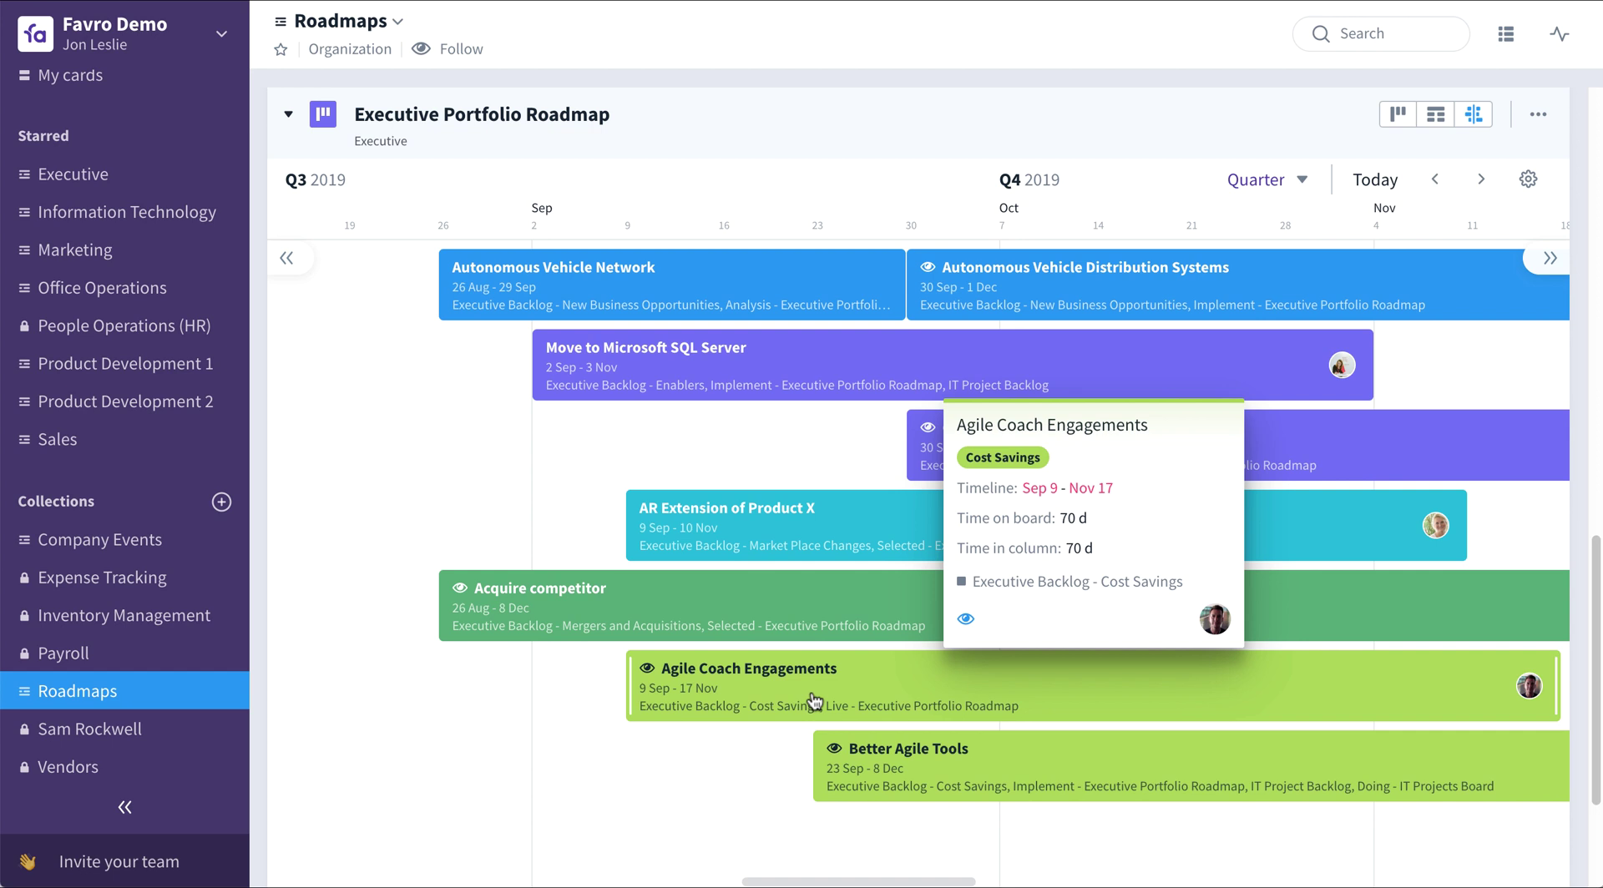
Save the Roadmaps collection as a template, naming it 'Roadmaps A'.
click(399, 22)
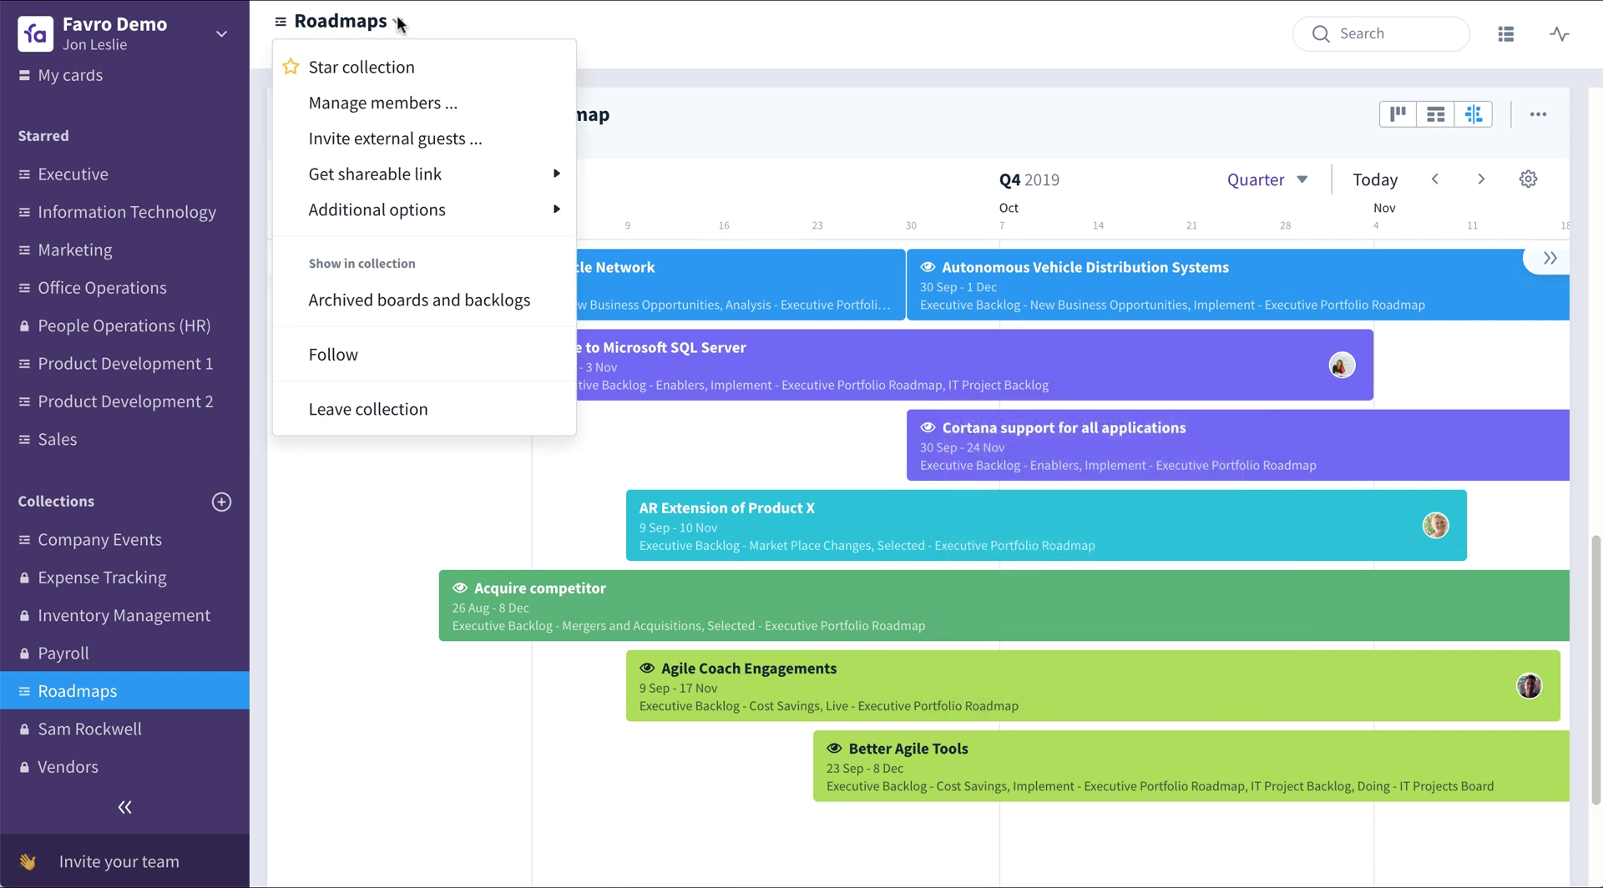
mouse_move(460, 215)
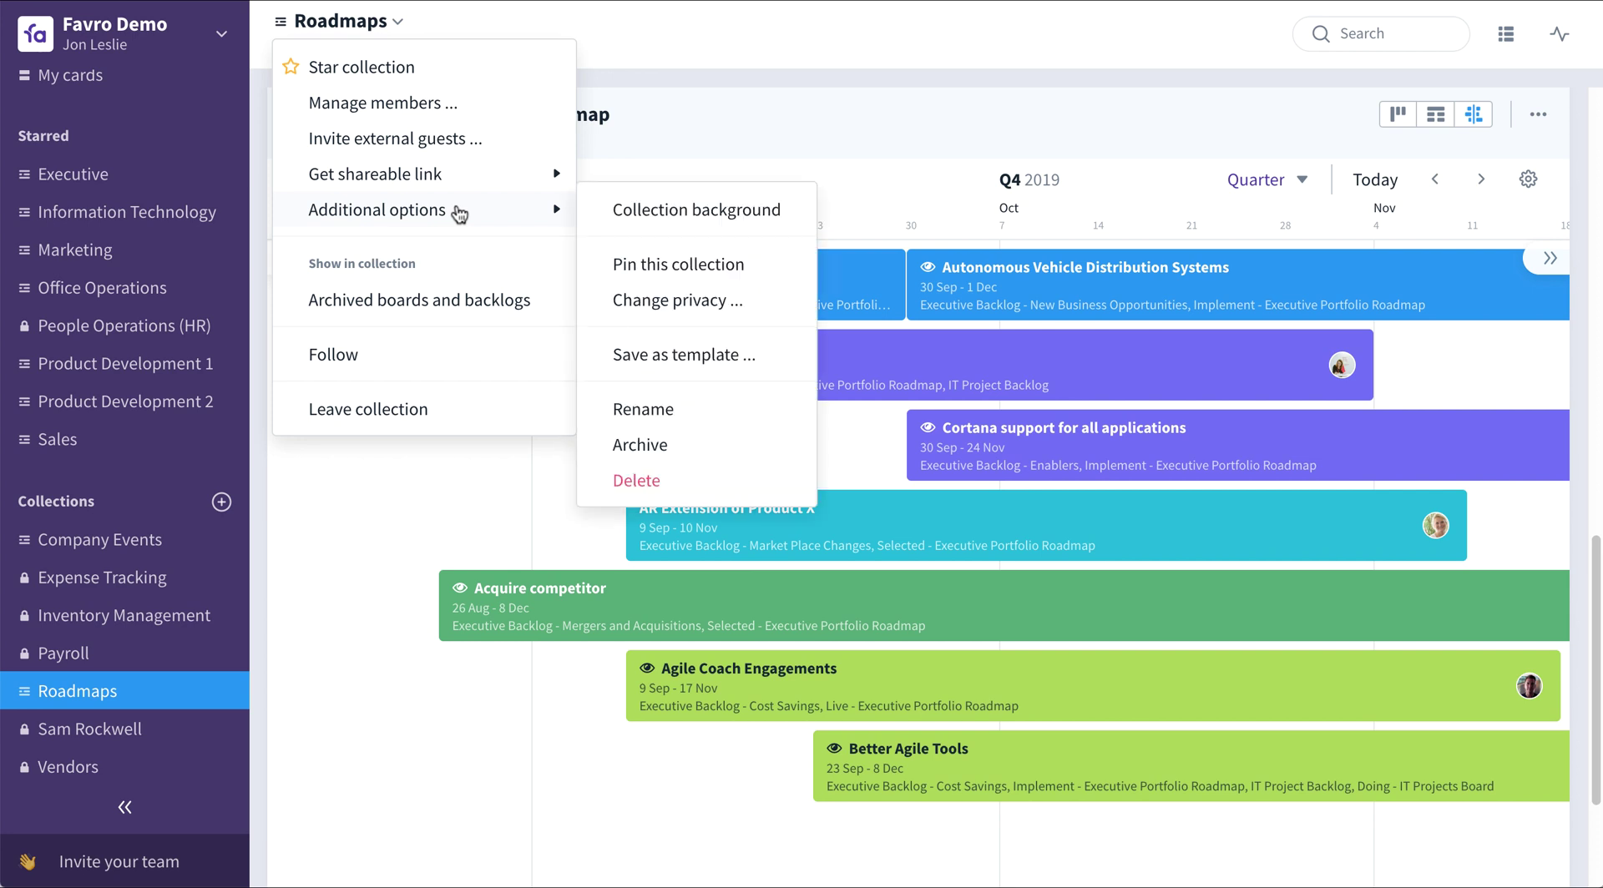
click(701, 352)
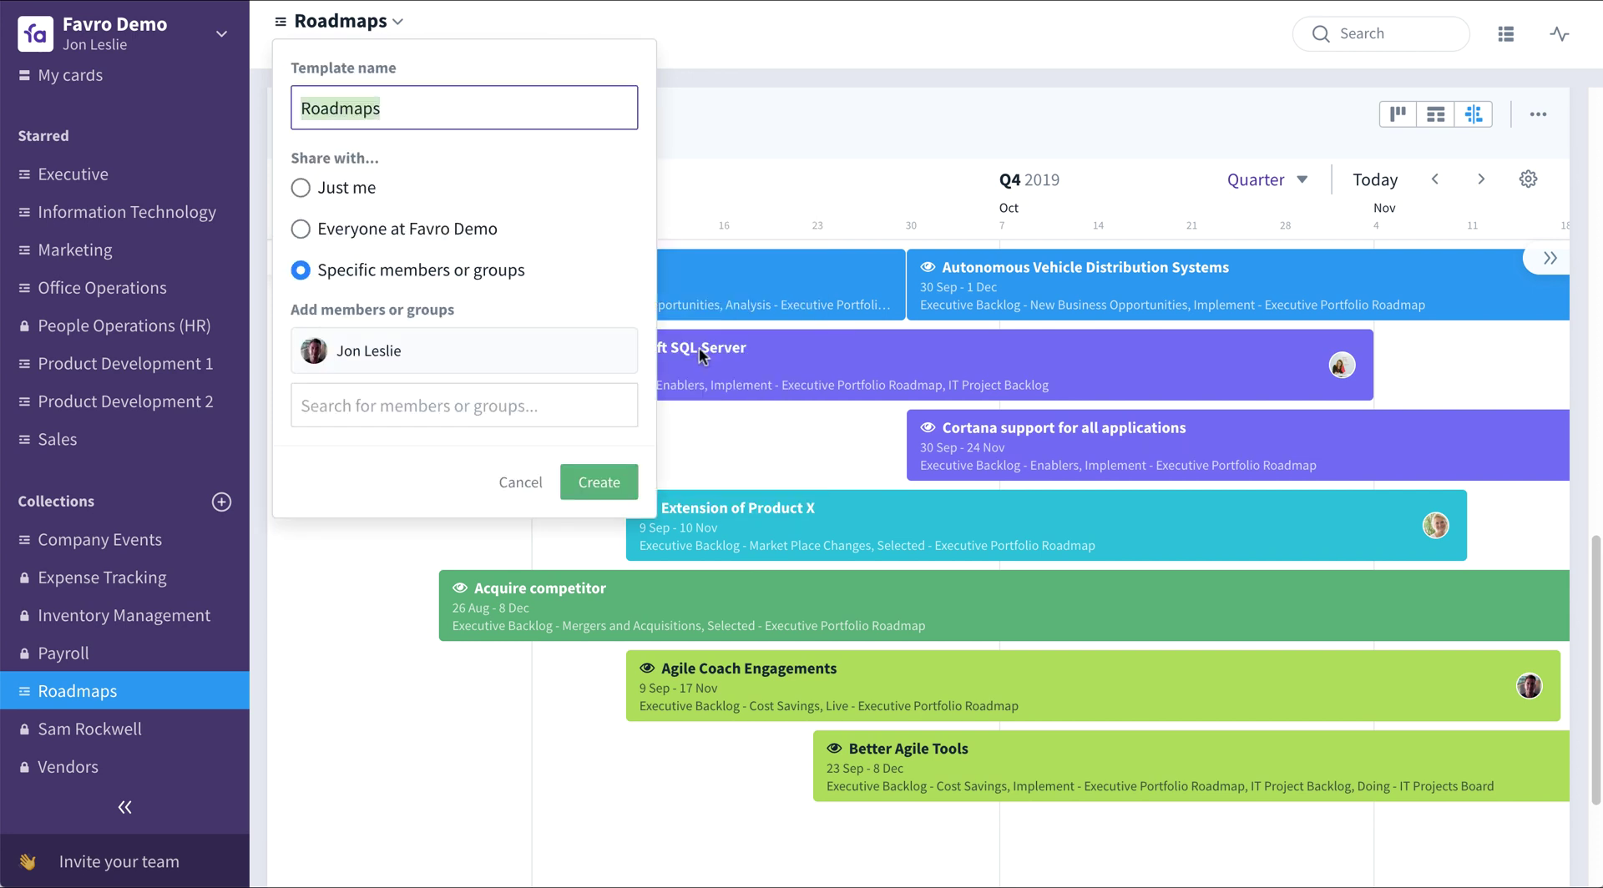
click(481, 97)
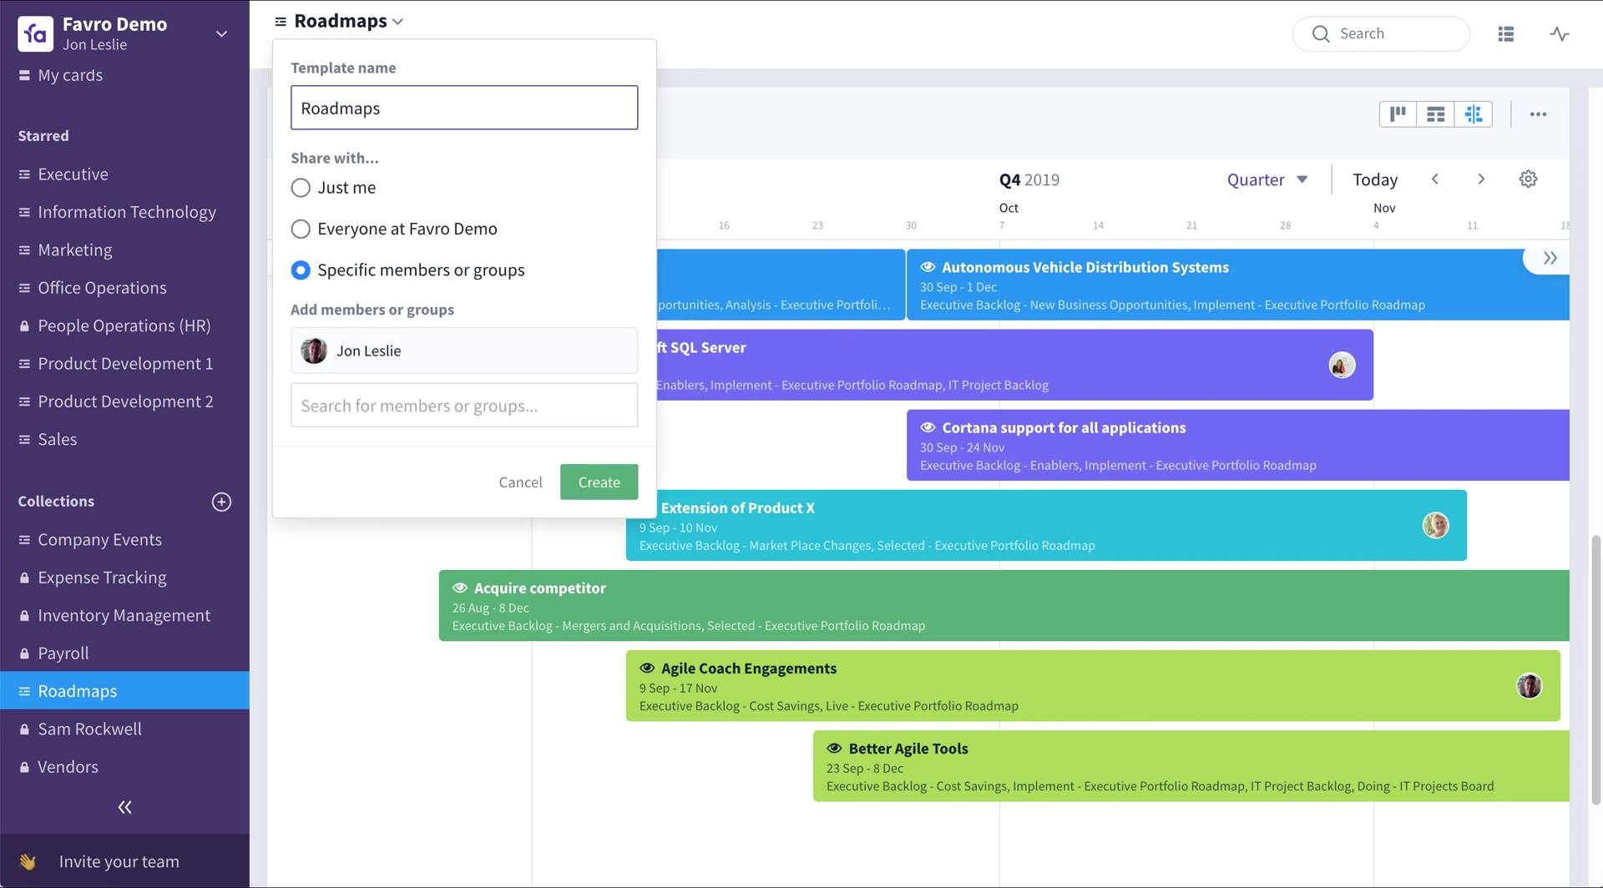
text(A)
click(590, 492)
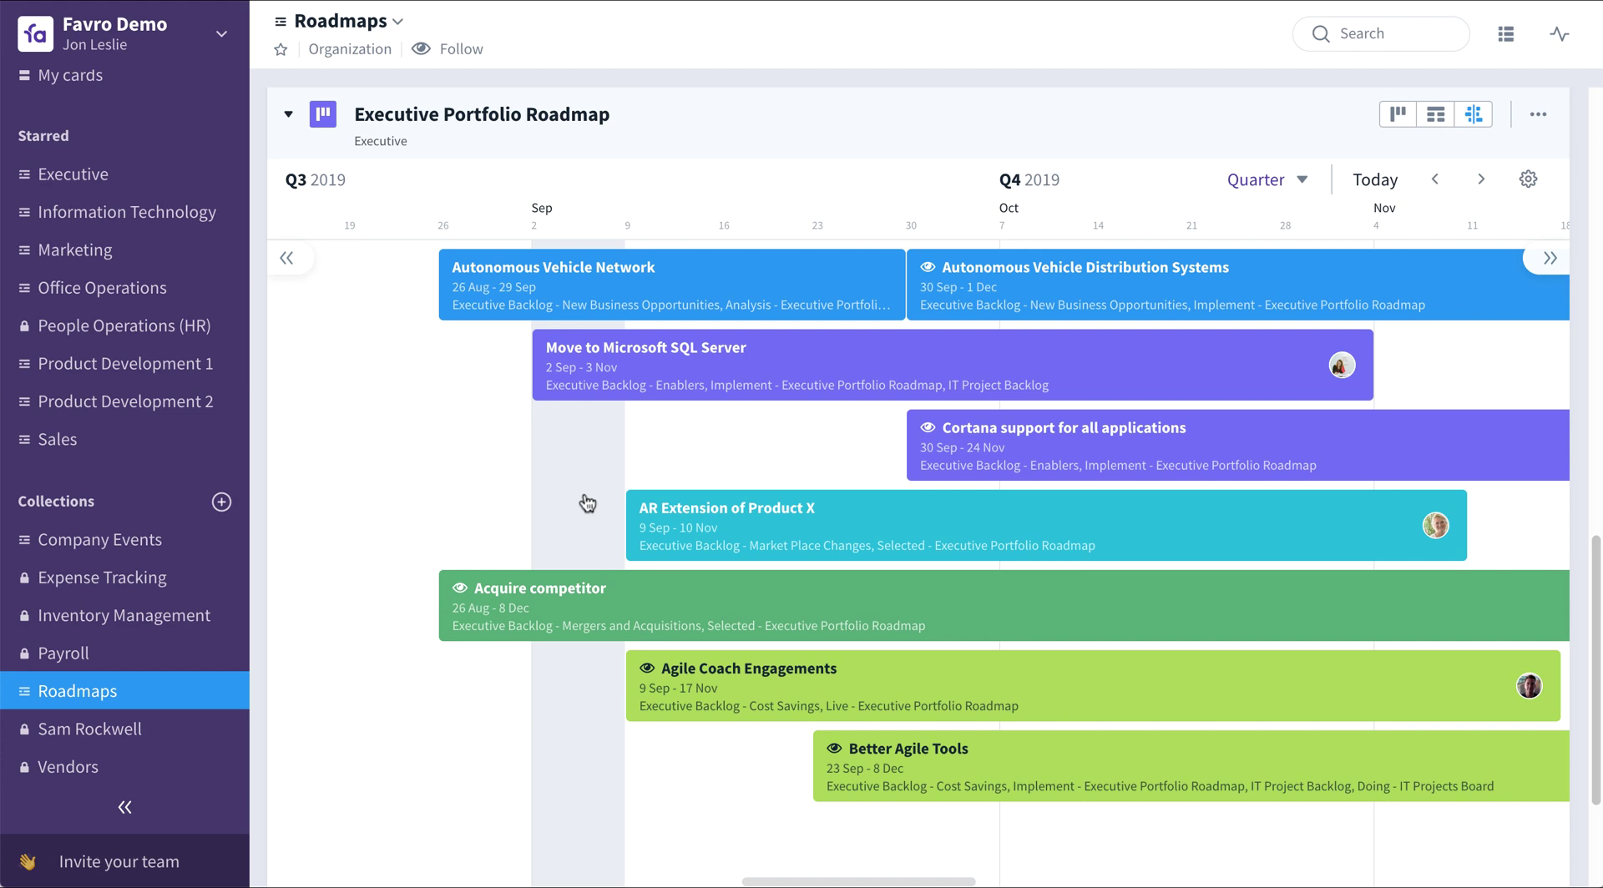
In the new-collection template picker, preview Roadmaps A under Created by Favro Demo.
click(222, 502)
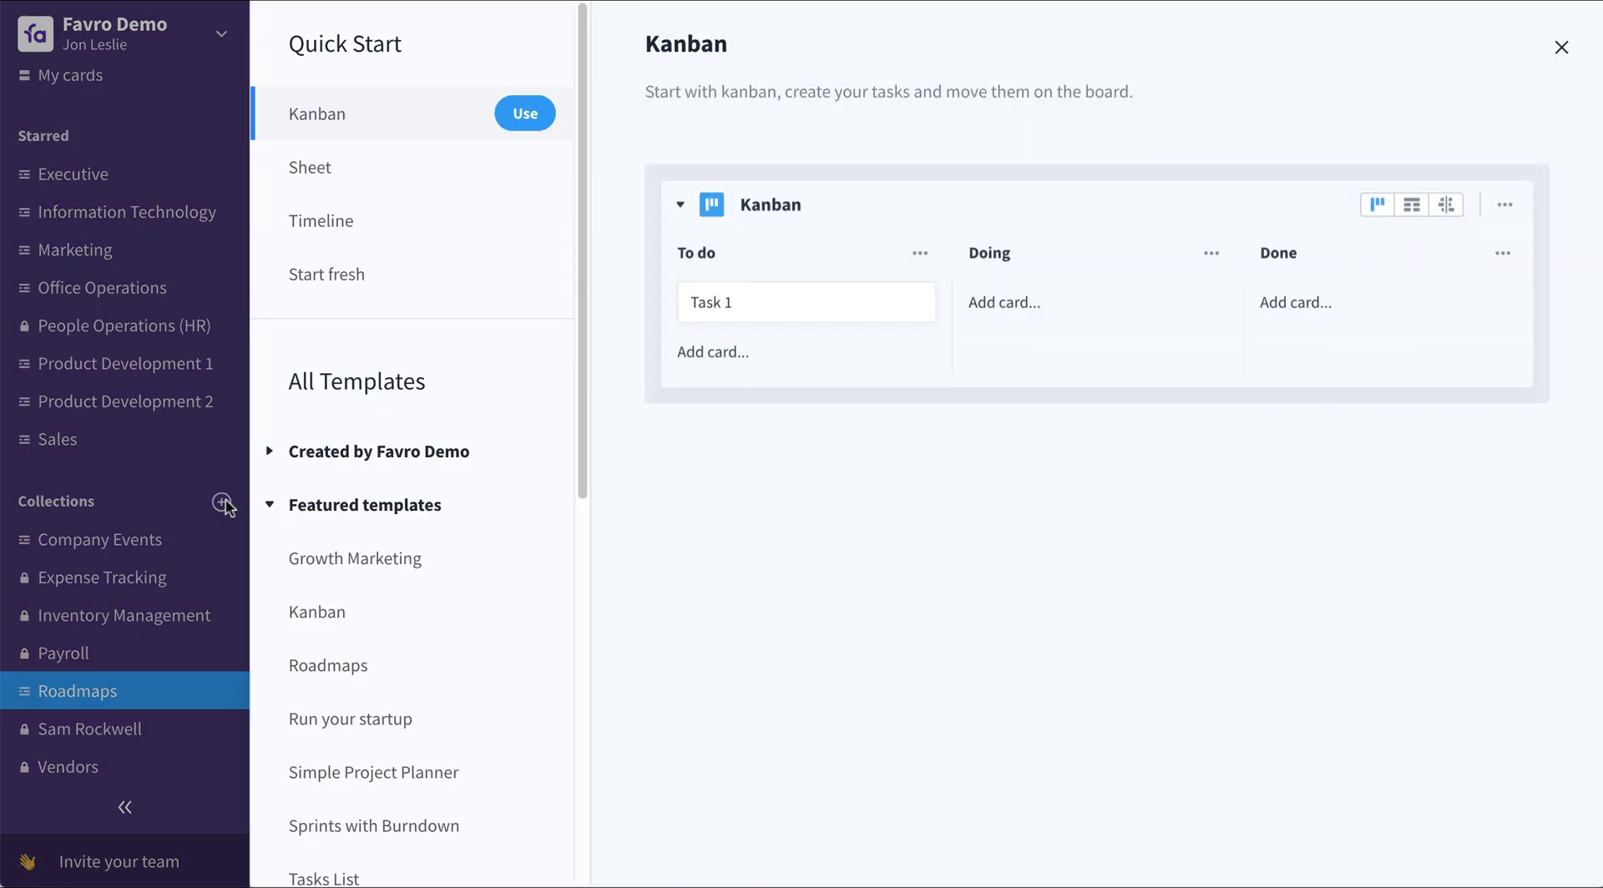
click(270, 453)
click(423, 625)
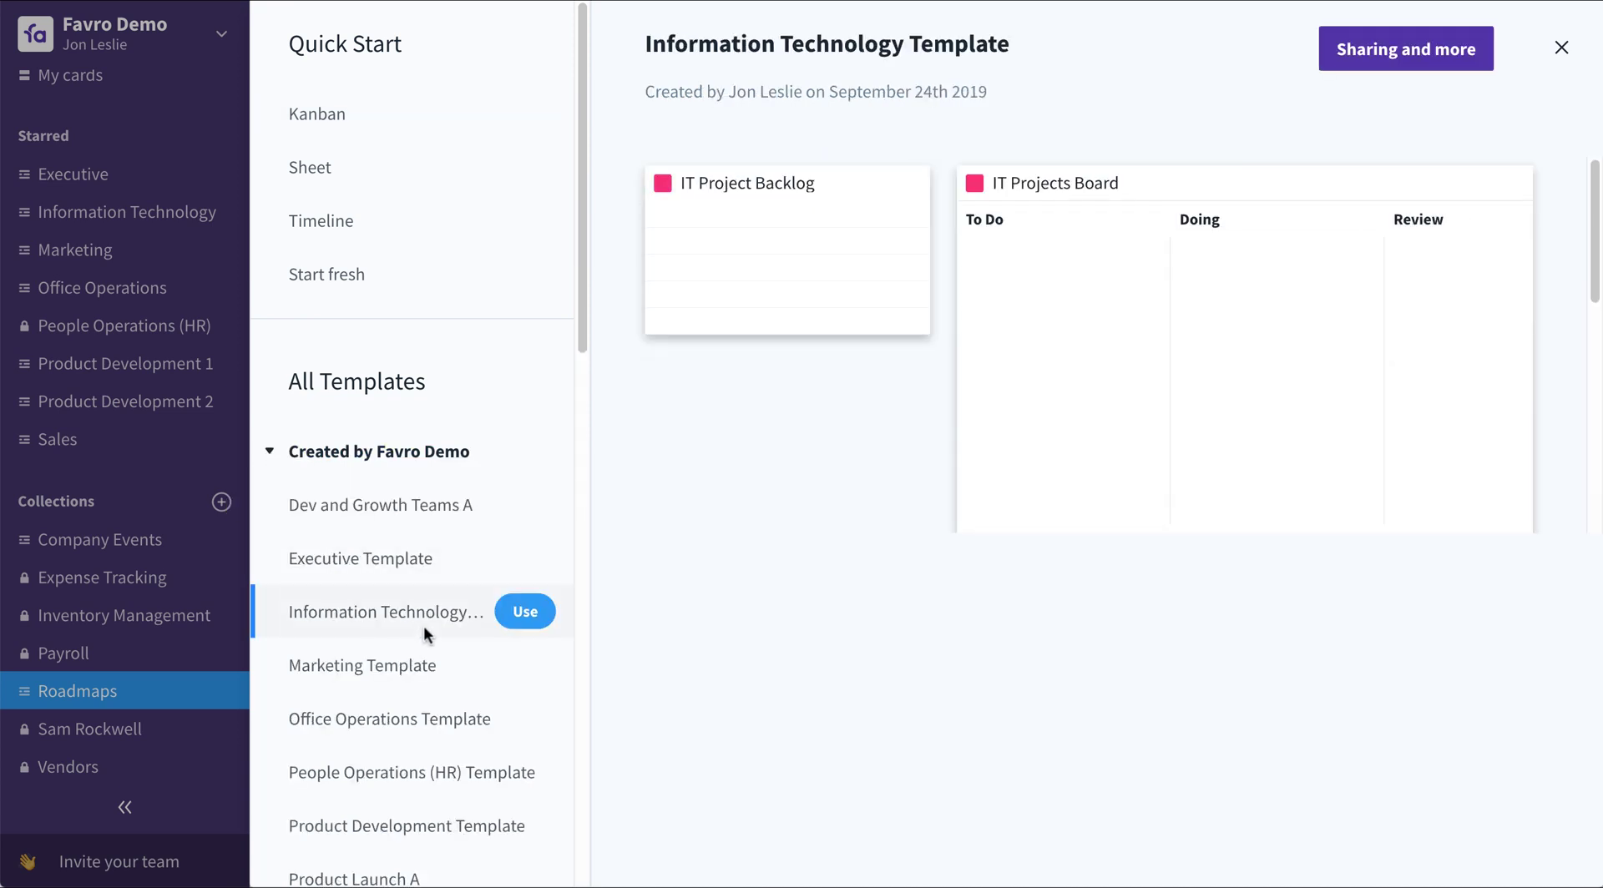
scroll(424, 625, down, 2)
scroll(423, 624, down, 3)
click(449, 544)
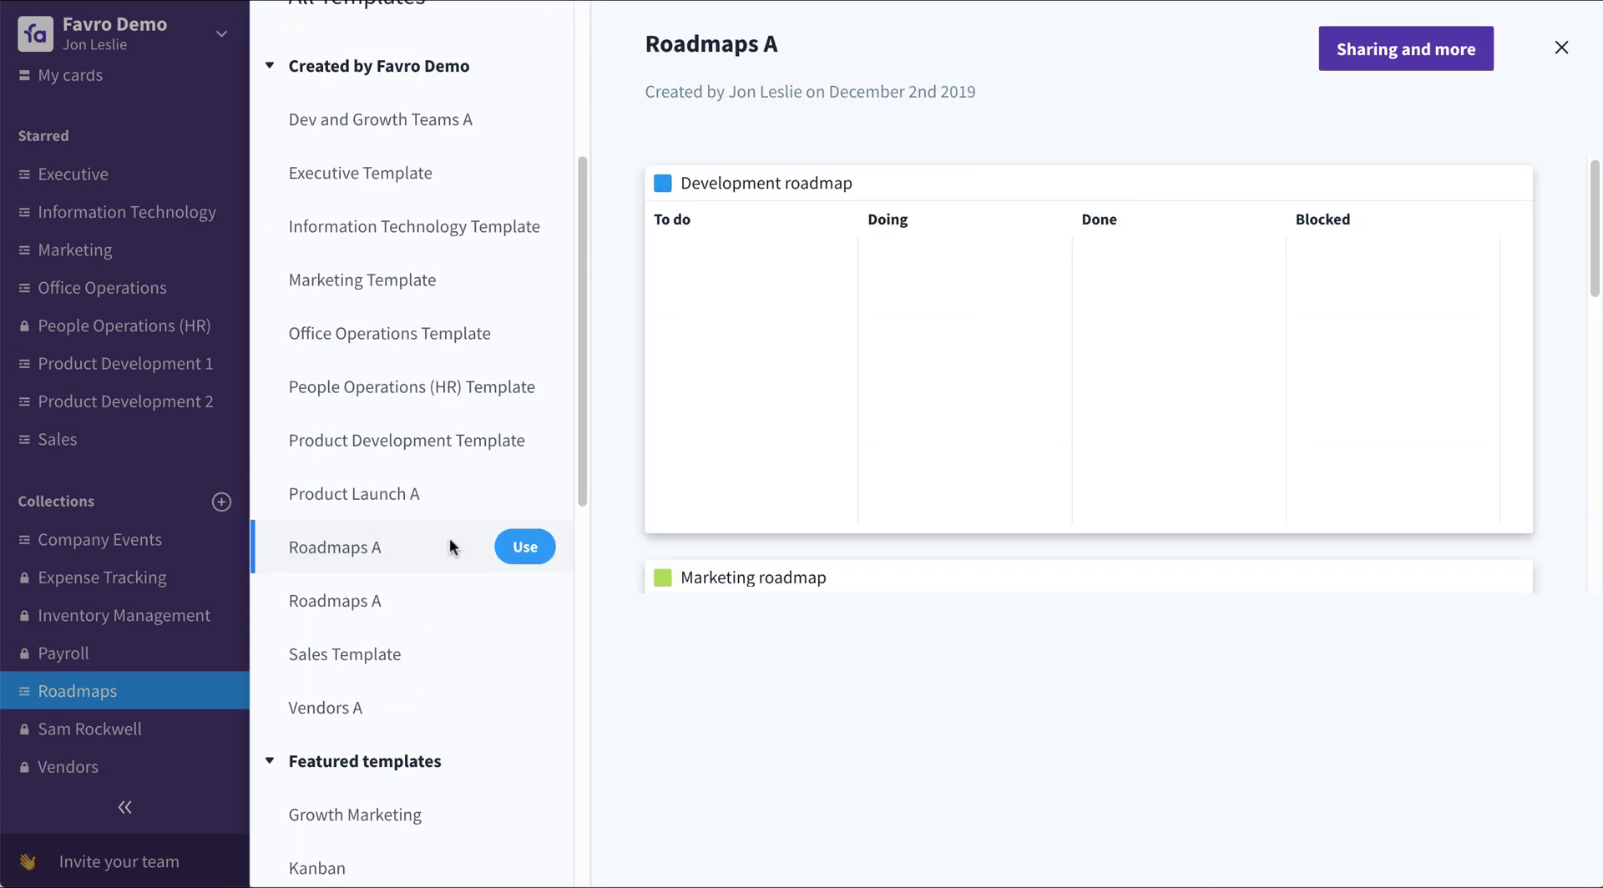